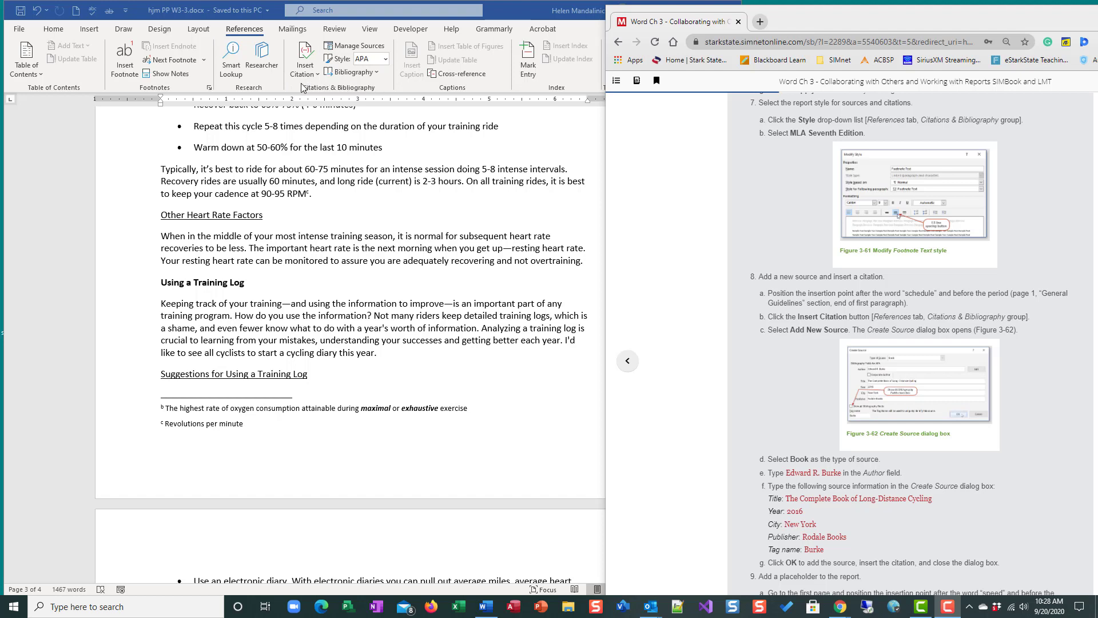
# - Set the report's citation and bibliography style to MLA Seventh Edition
pyautogui.click(386, 63)
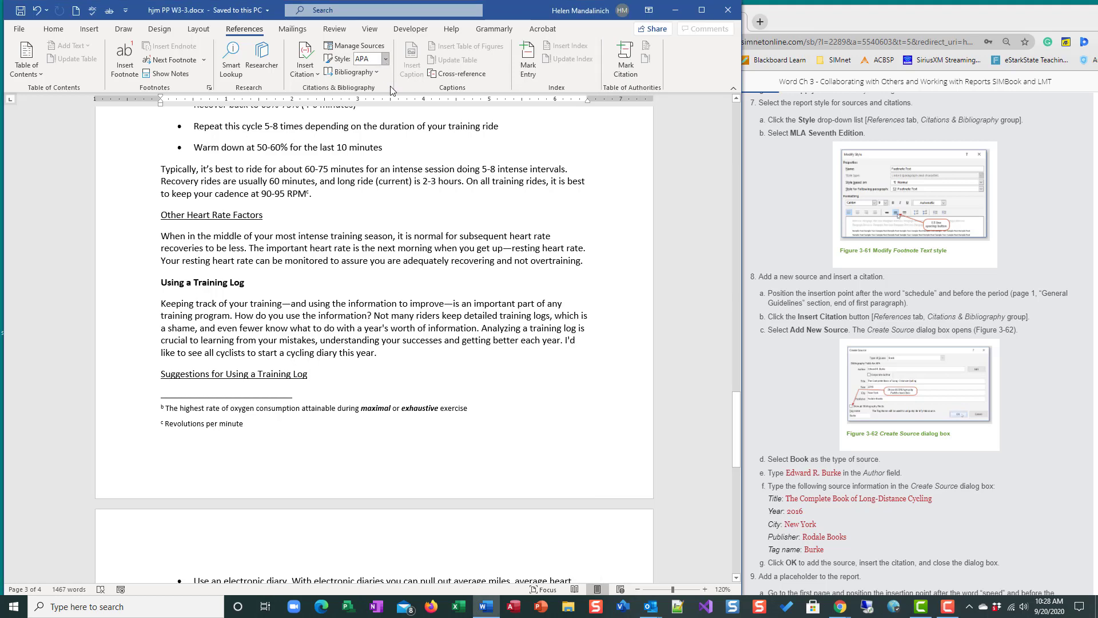
pyautogui.click(386, 59)
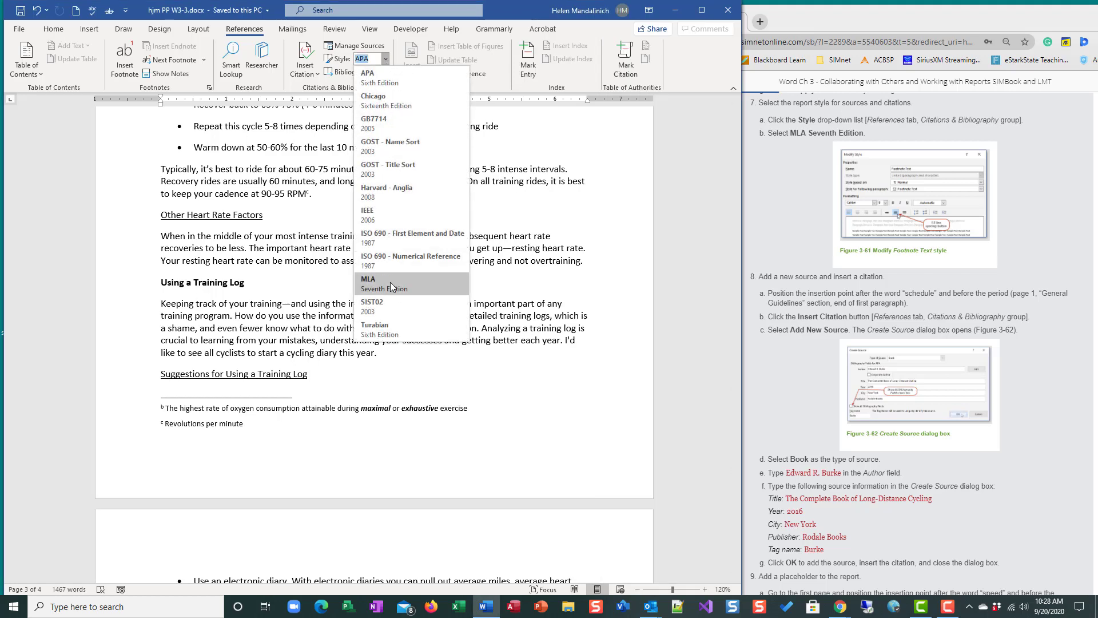
pyautogui.click(392, 286)
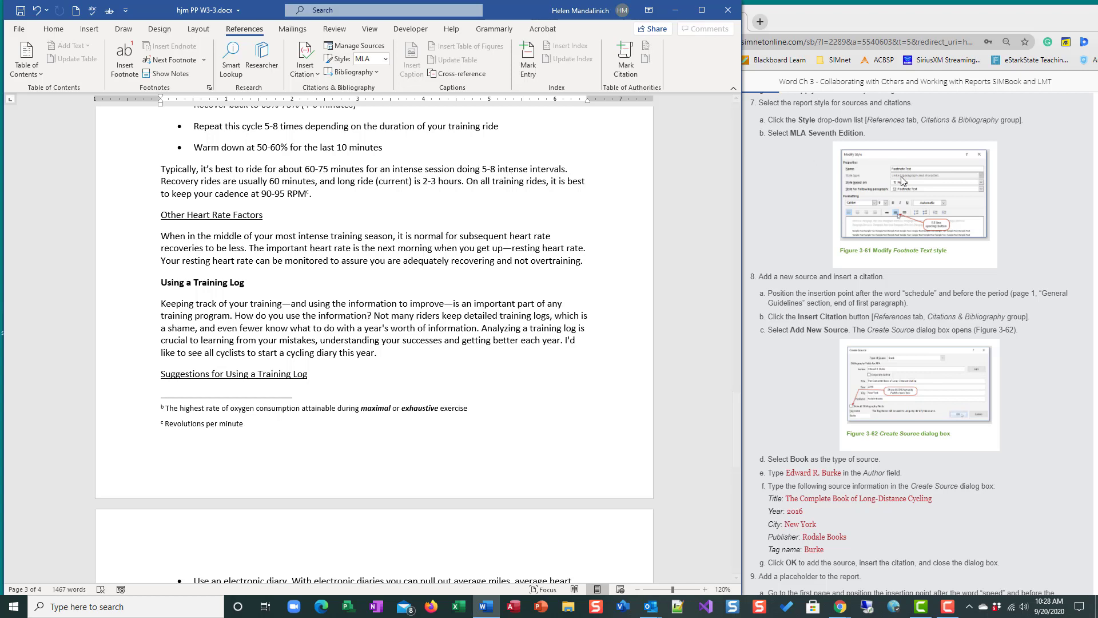
# - Start a new citation source of type Book after the word "schedule" in the first General Guidelines paragraph
pyautogui.scroll(-3, 822, 291)
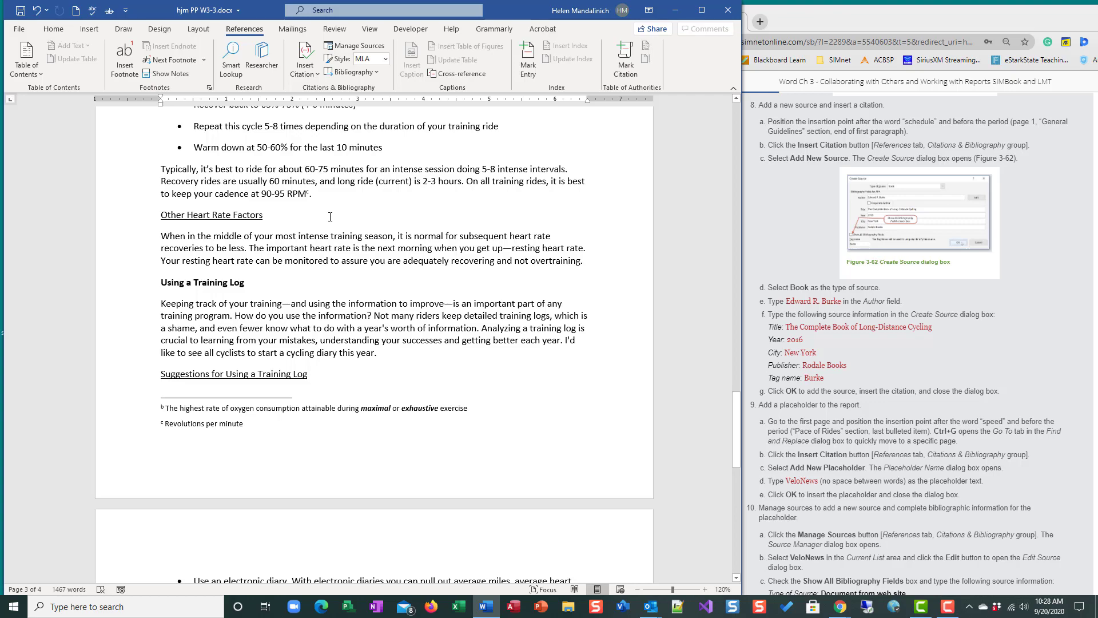
pyautogui.scroll(20, 330, 216)
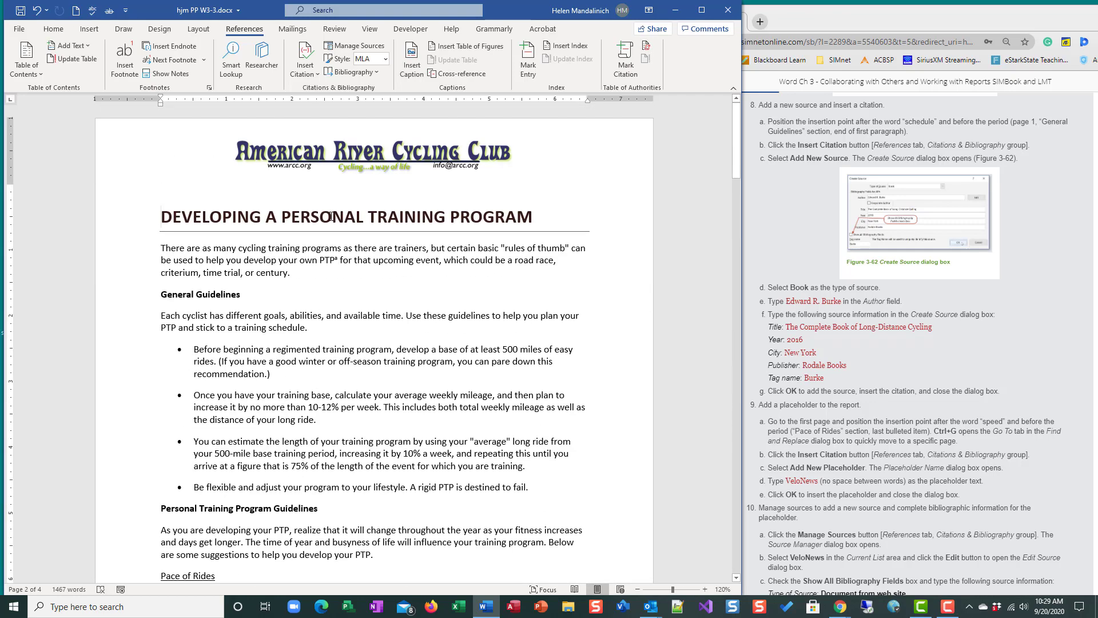
pyautogui.scroll(-2, 286, 226)
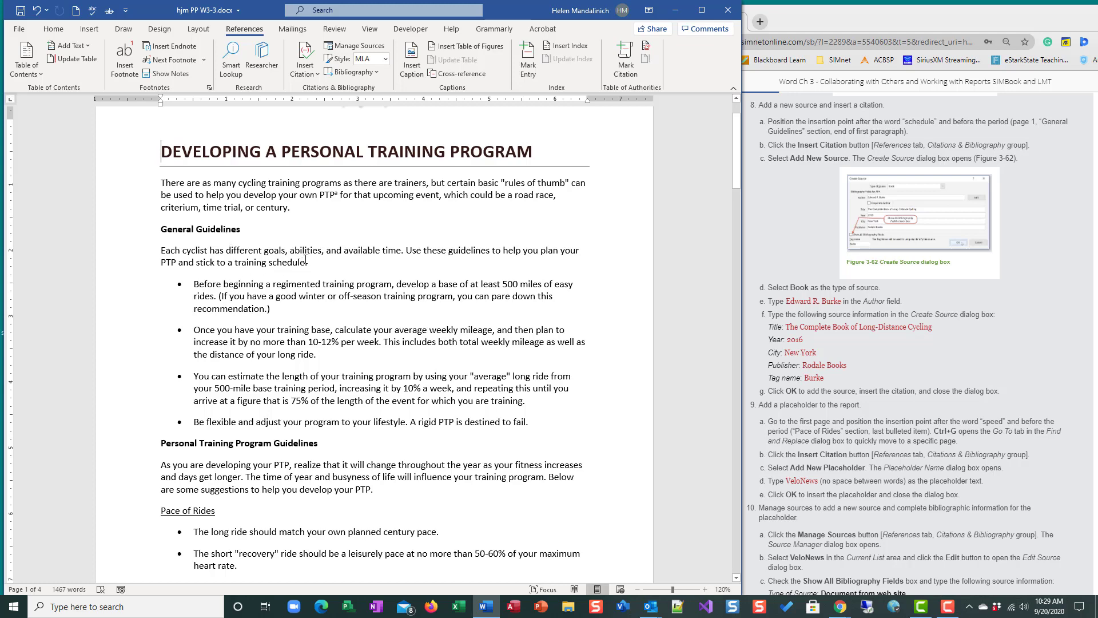
pyautogui.click(305, 262)
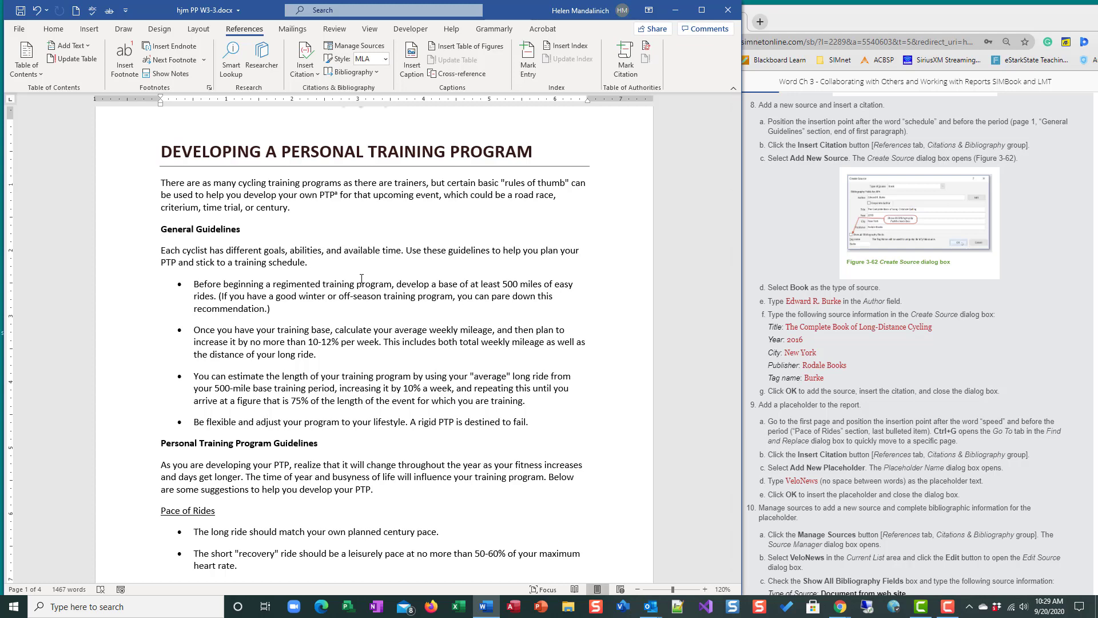
pyautogui.click(315, 68)
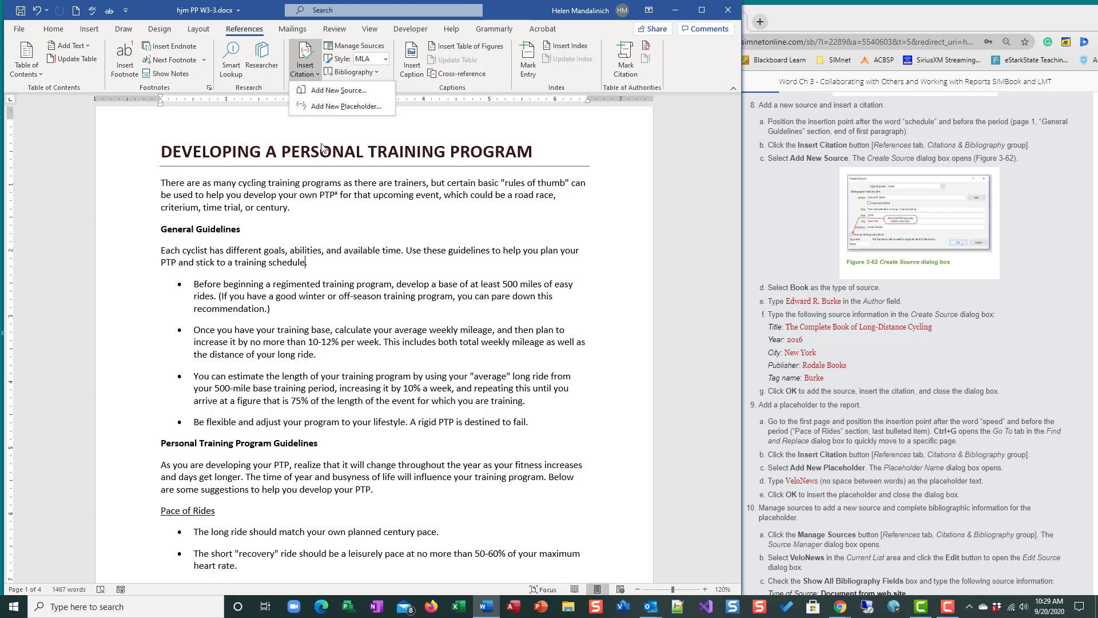
pyautogui.click(340, 91)
pyautogui.moveTo(416, 185); pyautogui.dragTo(479, 147)
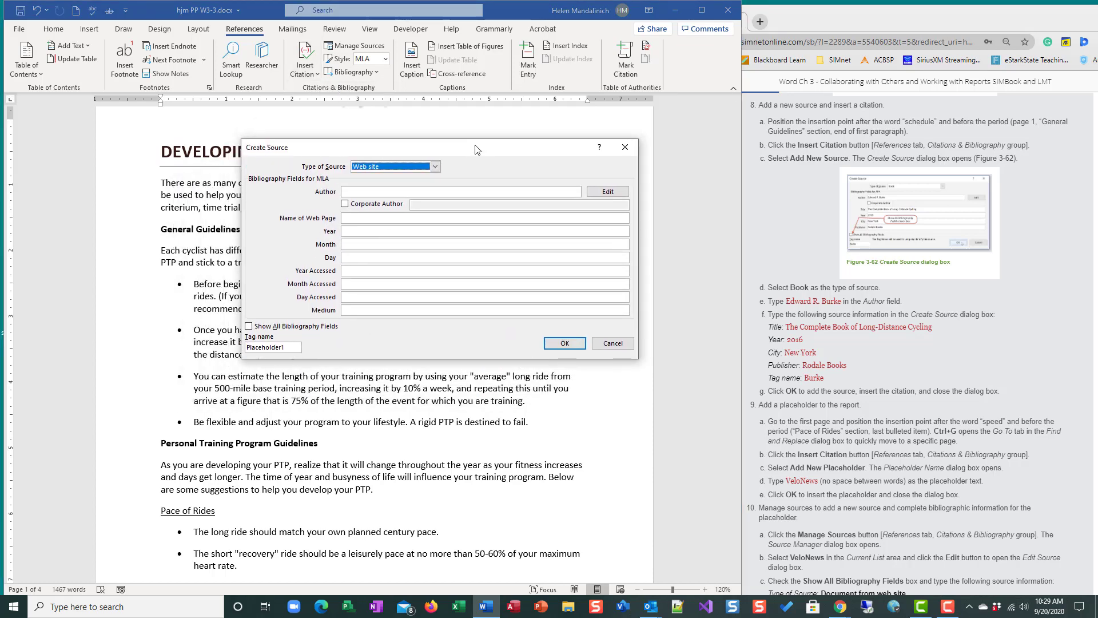
pyautogui.click(435, 167)
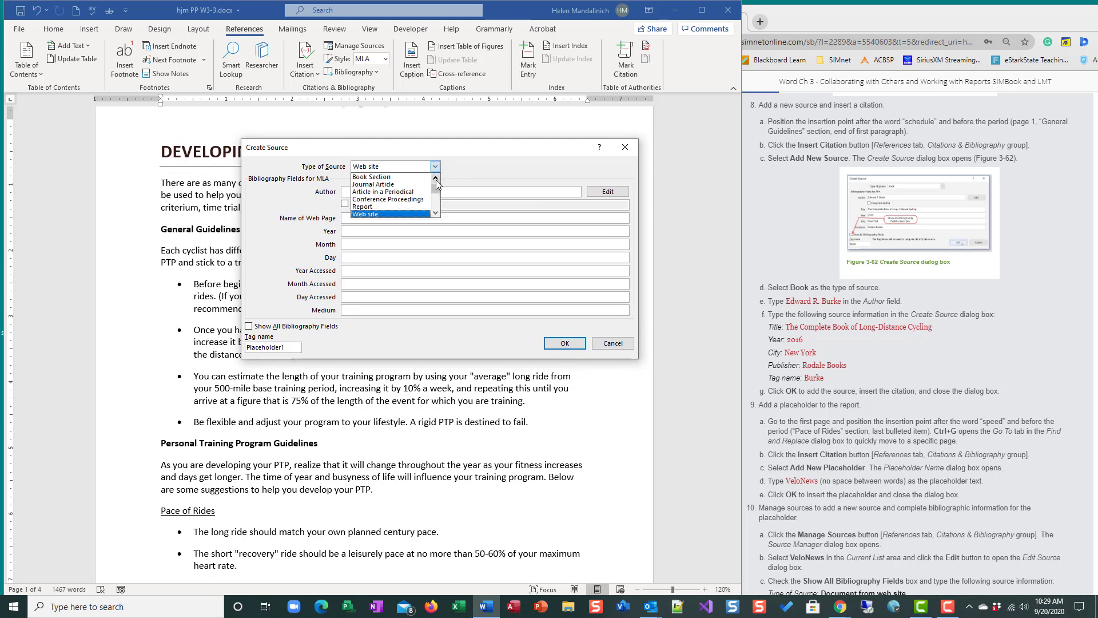
pyautogui.scroll(1, 439, 193)
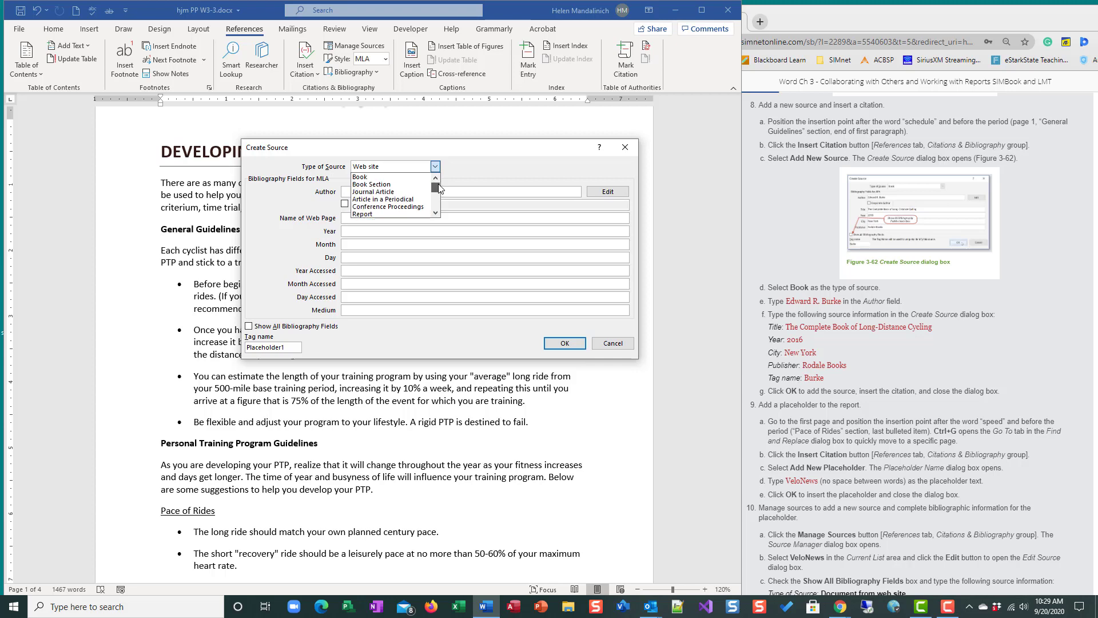
pyautogui.click(370, 178)
# - Enter the book author's full name and the title "The Complete Book of Long-Distance Cycling" for the new source
pyautogui.click(375, 193)
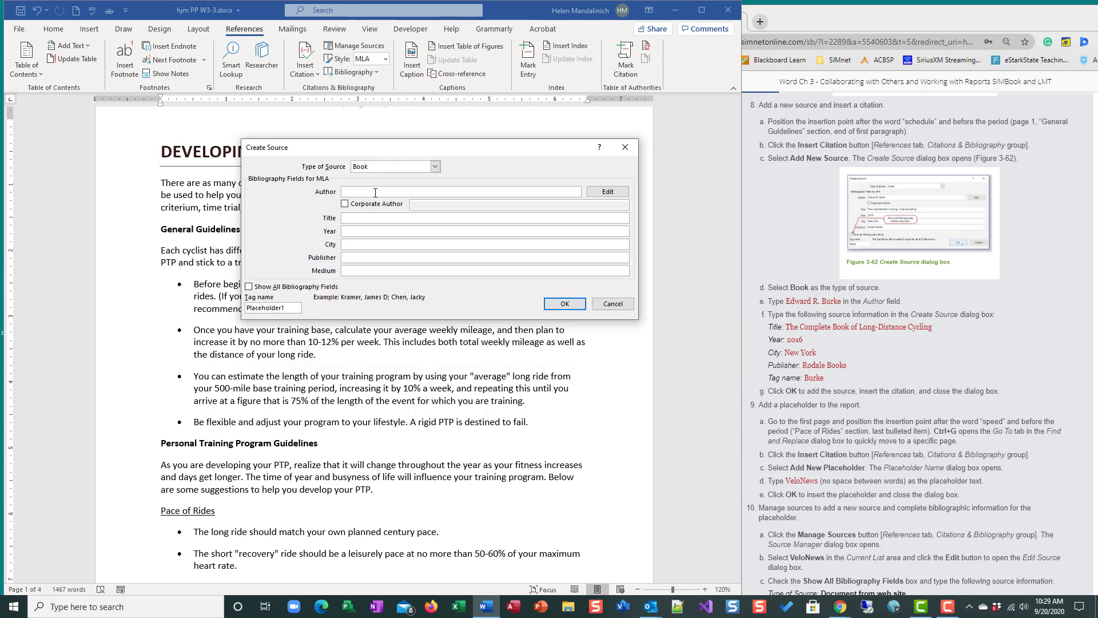
pyautogui.write('Edward R. Burke')
pyautogui.click(366, 219)
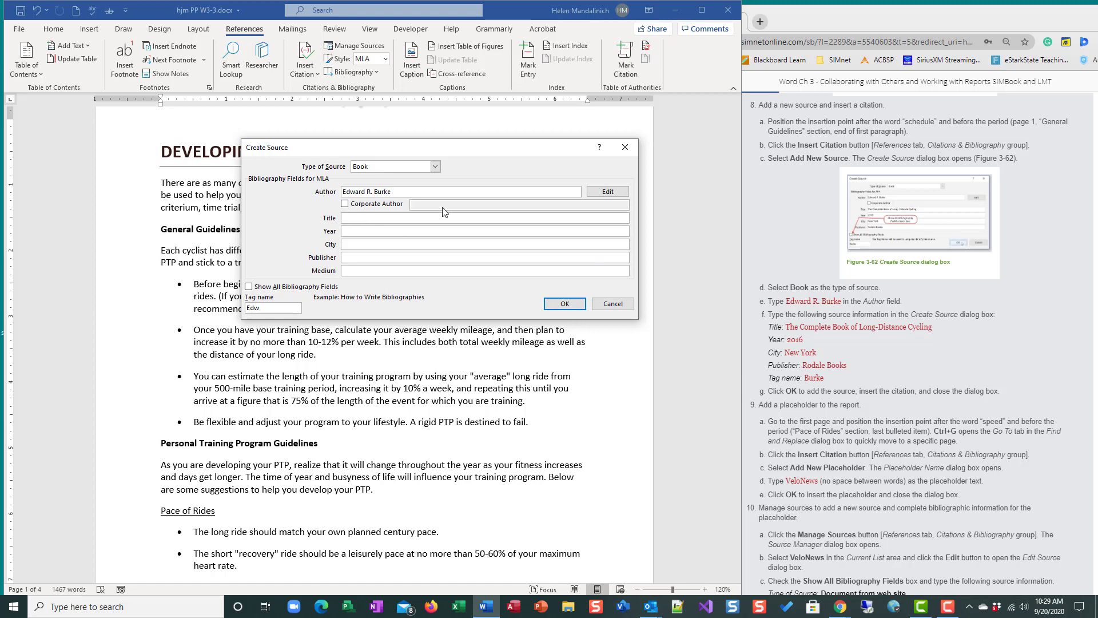
pyautogui.write('The Complete Book of Long-')
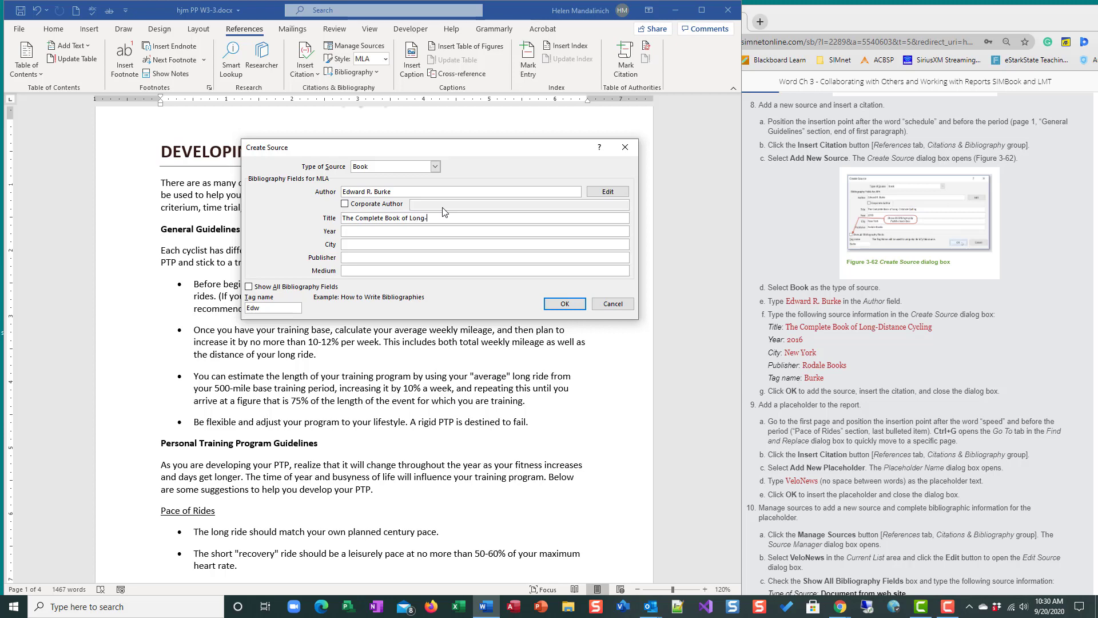
pyautogui.write('Distance Cycling')
# - Fill in the source's publication details with year 2016, city New York and publisher Rodale Books
pyautogui.click(414, 231)
pyautogui.write('2015')
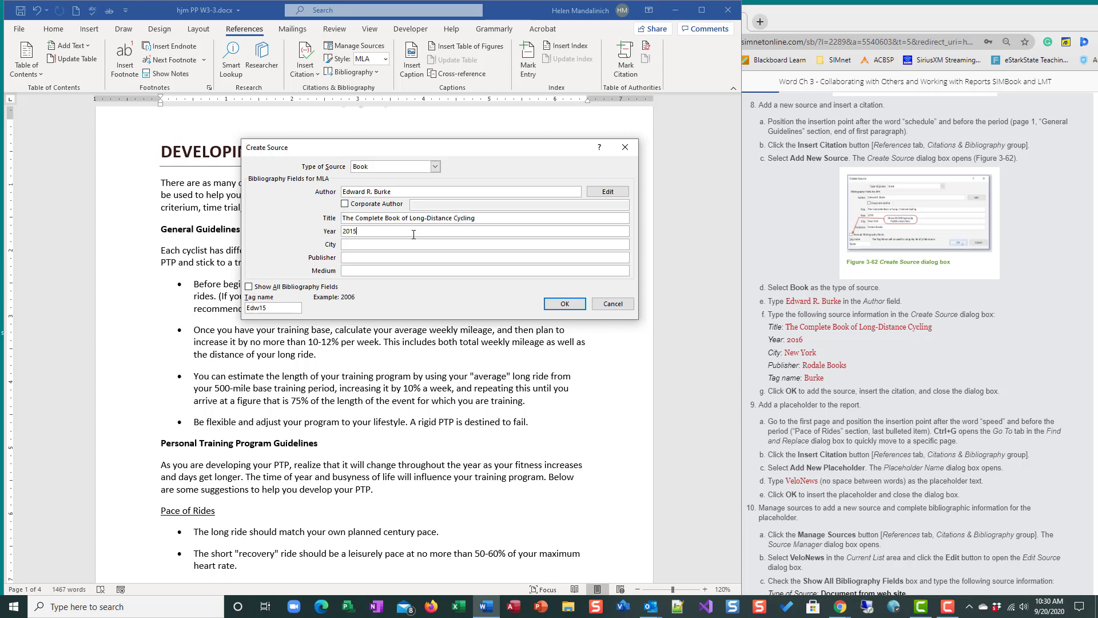
pyautogui.write('6')
pyautogui.press('BackSpace')
pyautogui.press('BackSpace')
pyautogui.write('6')
pyautogui.click(414, 245)
pyautogui.write('New York')
pyautogui.click(400, 259)
pyautogui.write('Rodale Books')
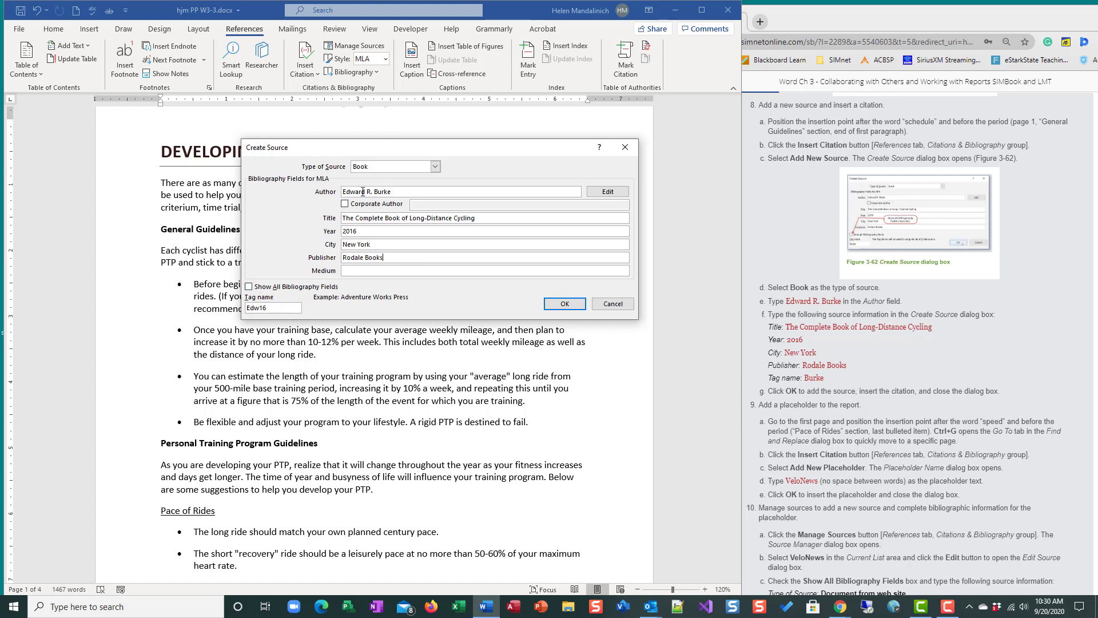
# - Set the source's tag name to the author's surname and insert the citation into the paragraph
pyautogui.click(283, 308)
pyautogui.doubleClick(283, 309)
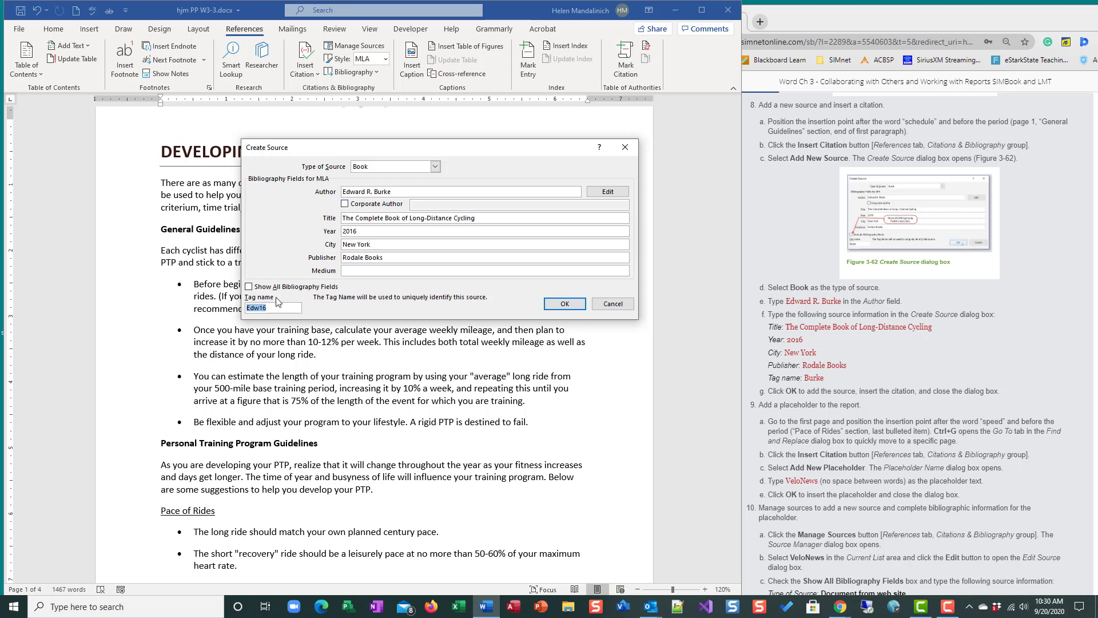
pyautogui.write('Burke')
pyautogui.click(565, 305)
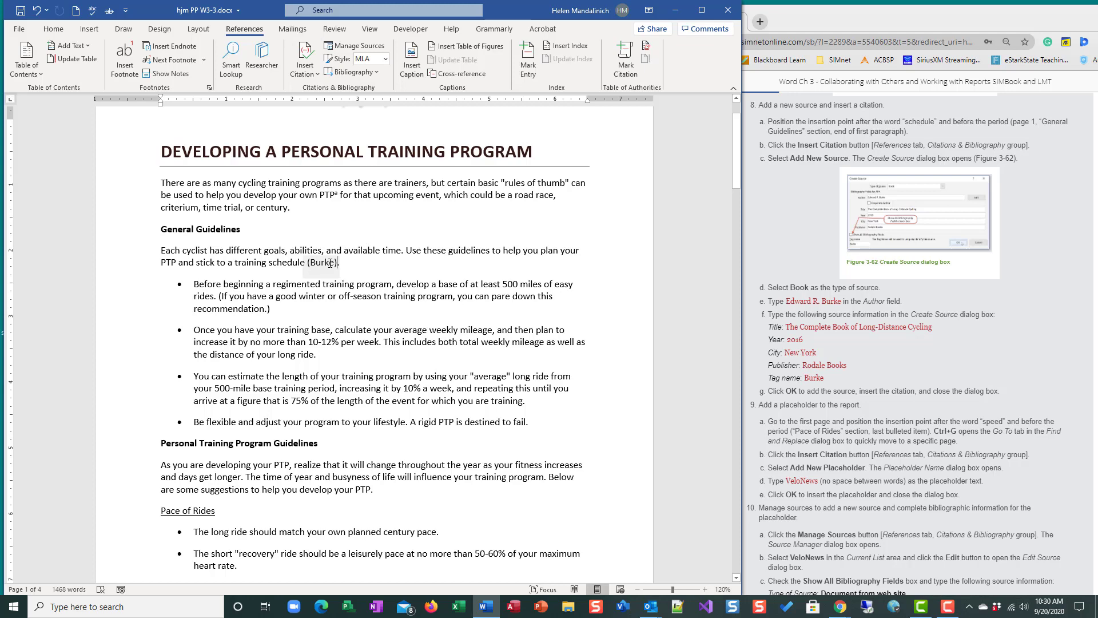
pyautogui.click(315, 75)
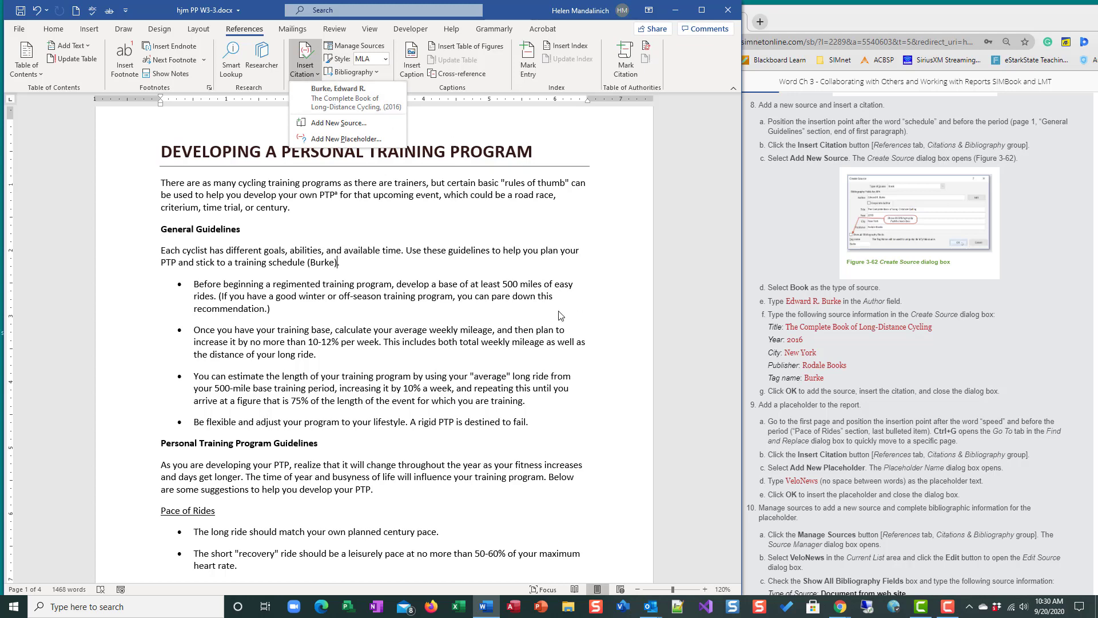
pyautogui.click(892, 459)
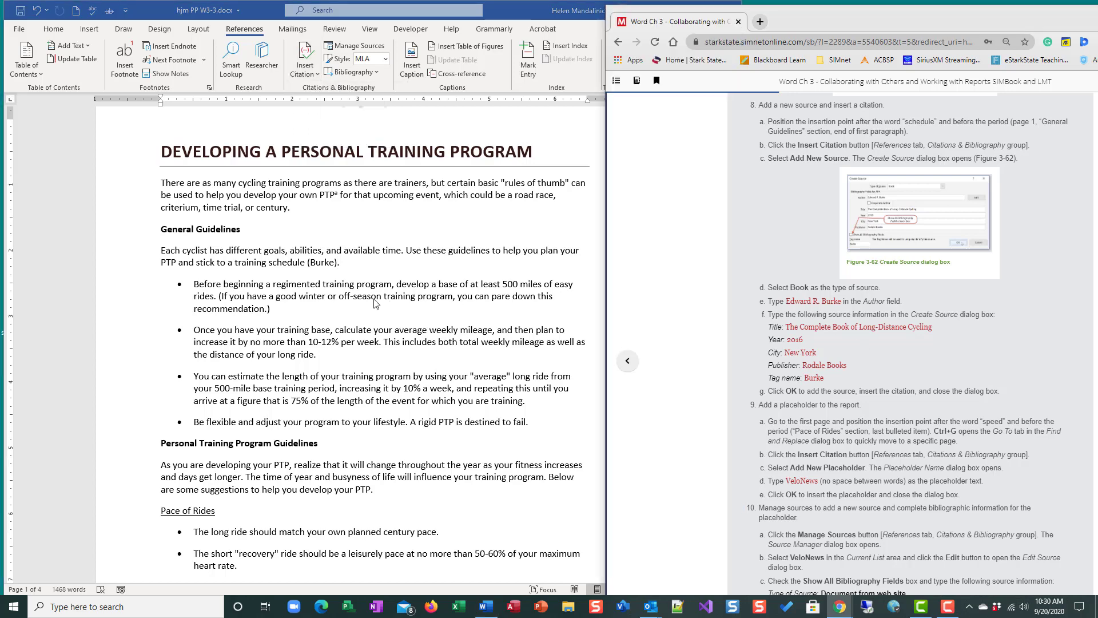
pyautogui.click(11, 17)
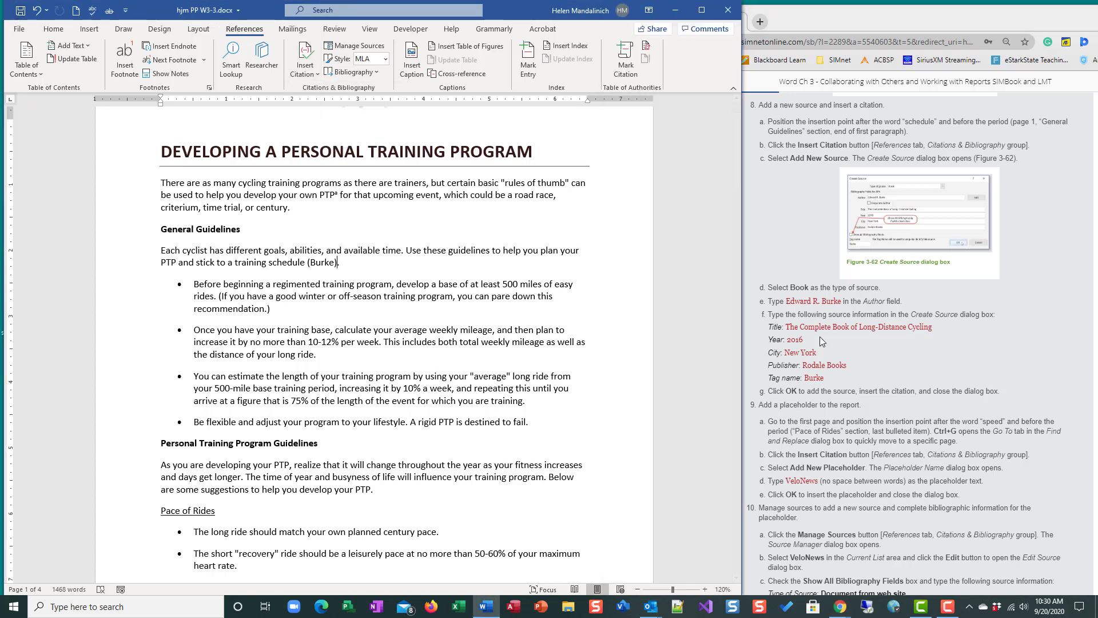
# - Insert a citation placeholder named VeloNews after the word "speed" in the last bullet of the Pace of Rides section
pyautogui.scroll(-3, 830, 349)
pyautogui.scroll(-1, 838, 358)
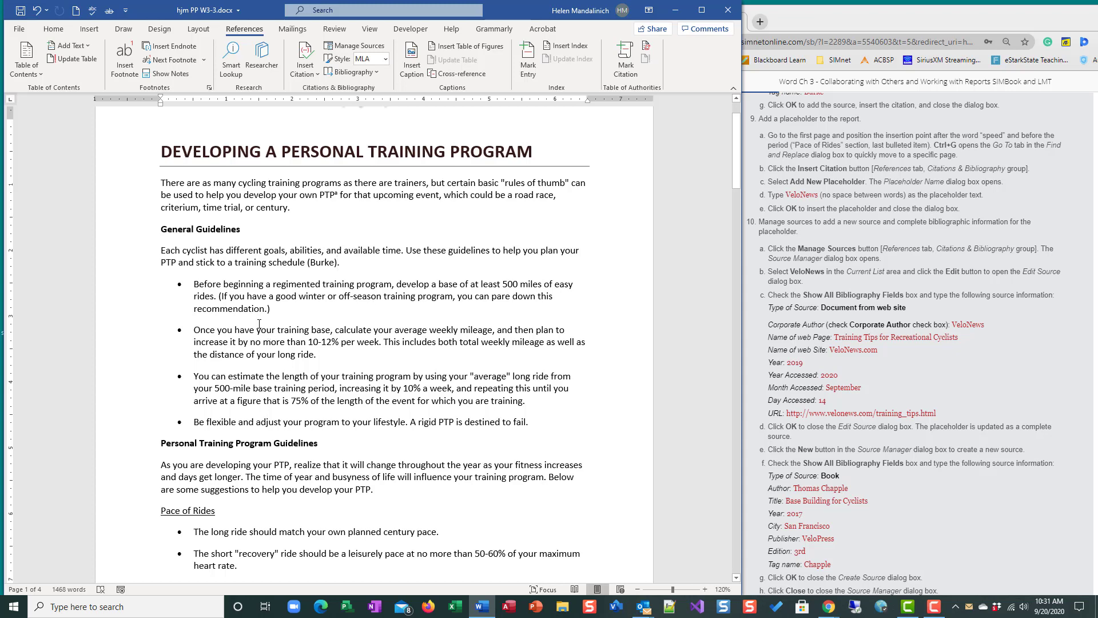
pyautogui.scroll(-5, 259, 324)
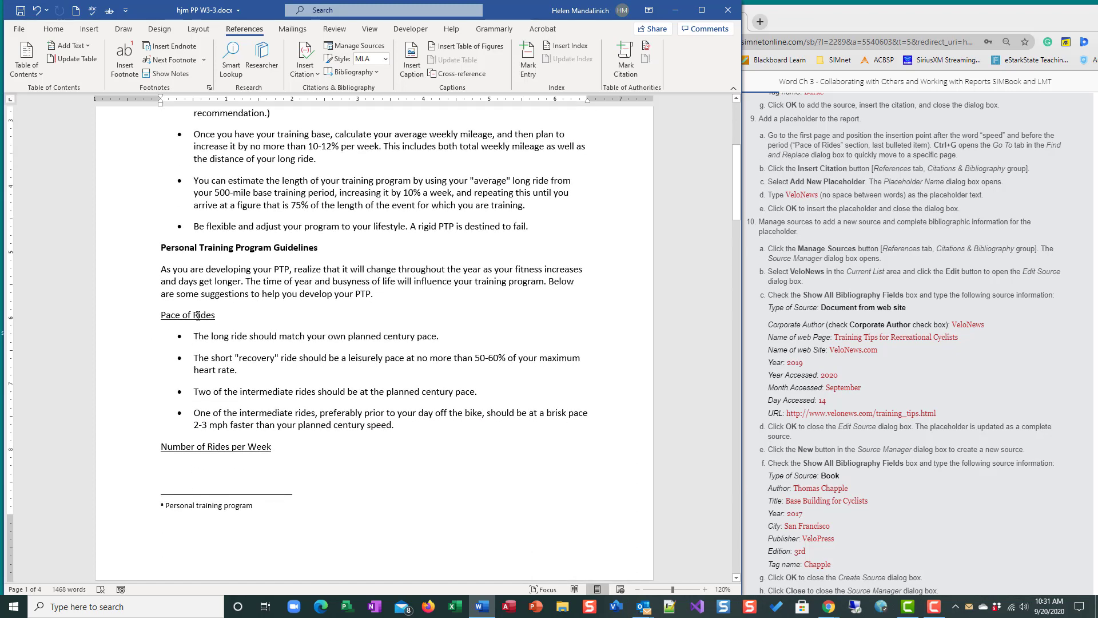
pyautogui.click(392, 425)
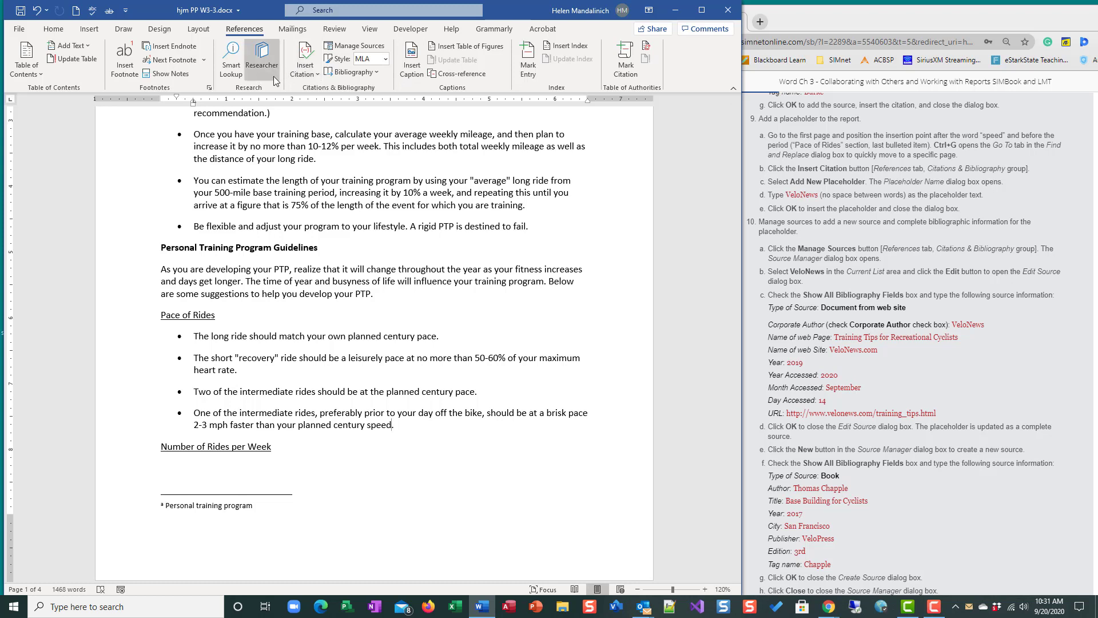
pyautogui.click(304, 73)
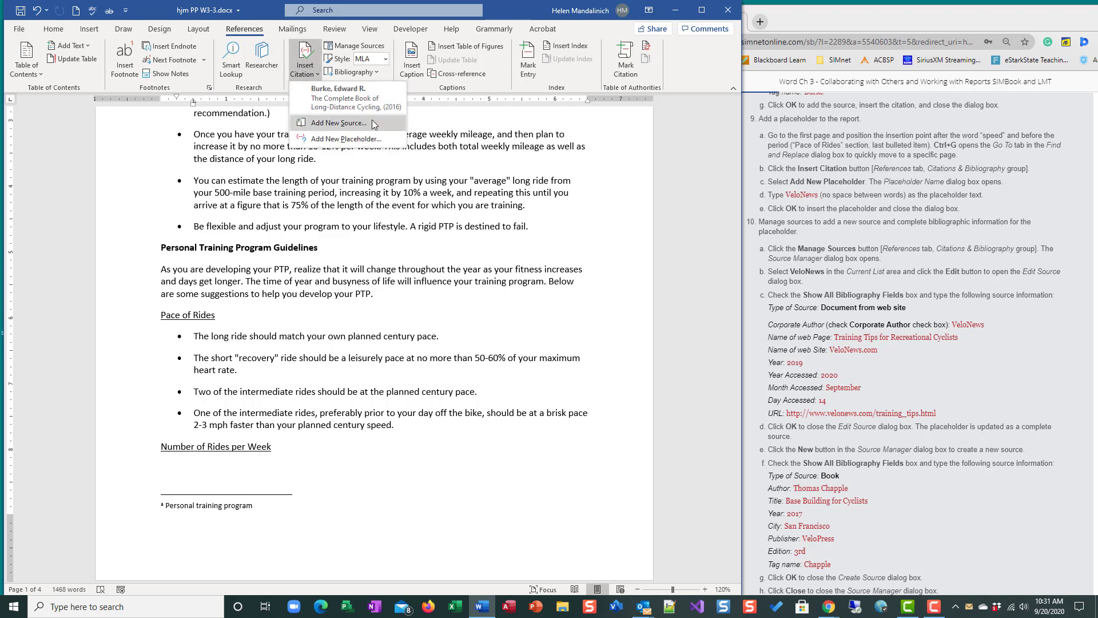
pyautogui.click(343, 139)
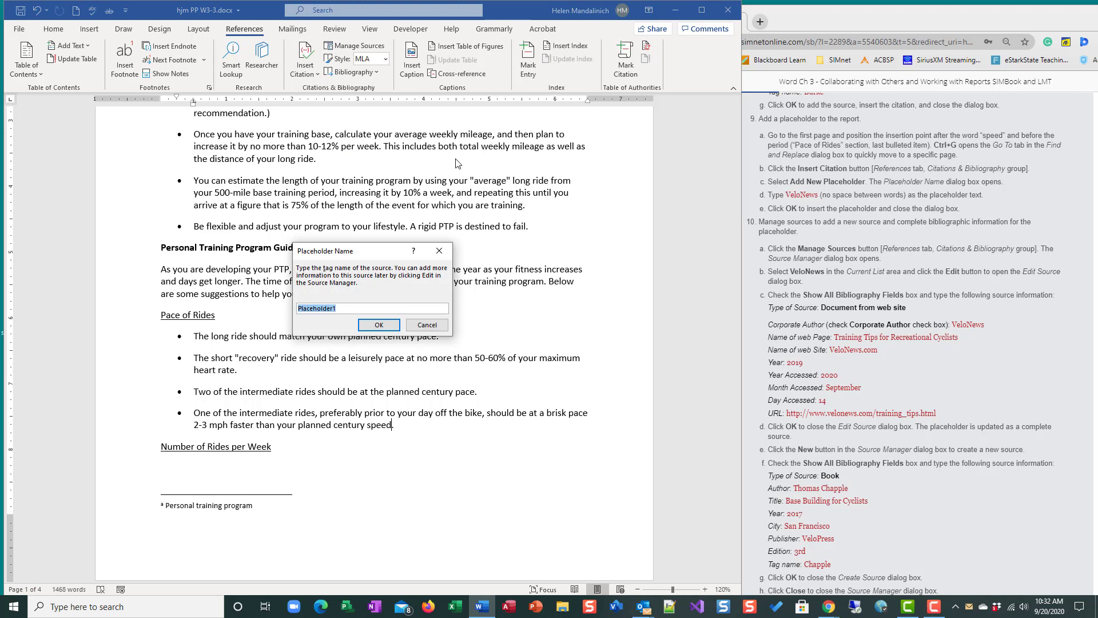
pyautogui.write('VeloNews')
pyautogui.click(384, 330)
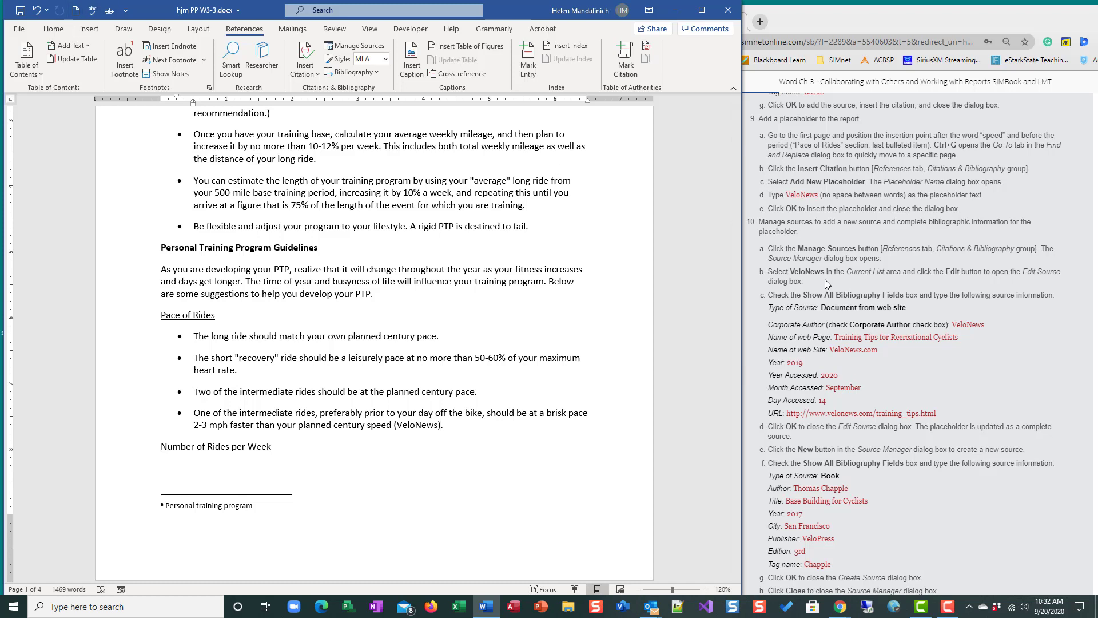
# - Open the Source Manager and select the VeloNews placeholder in the document's current source list
pyautogui.scroll(-1, 832, 273)
pyautogui.scroll(-3, 833, 274)
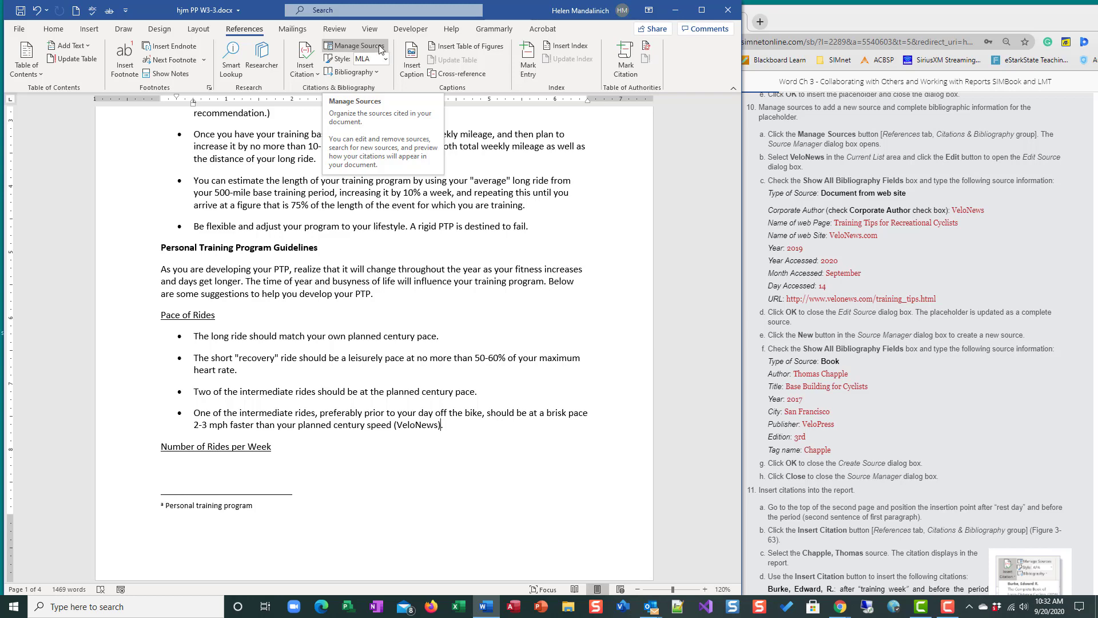
pyautogui.click(357, 47)
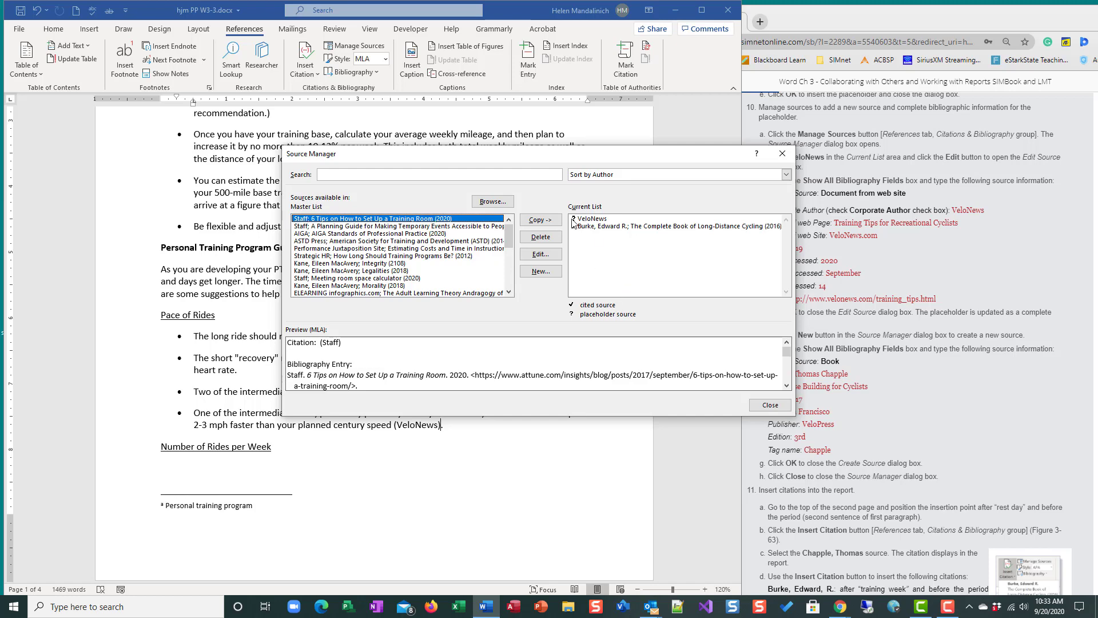
pyautogui.click(608, 221)
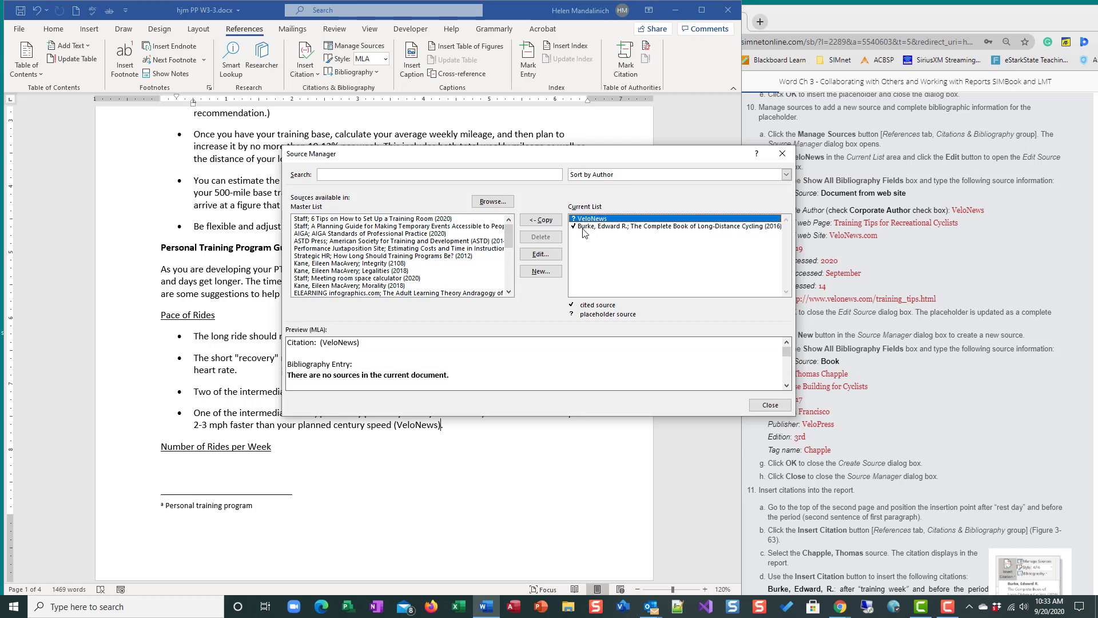
pyautogui.click(548, 256)
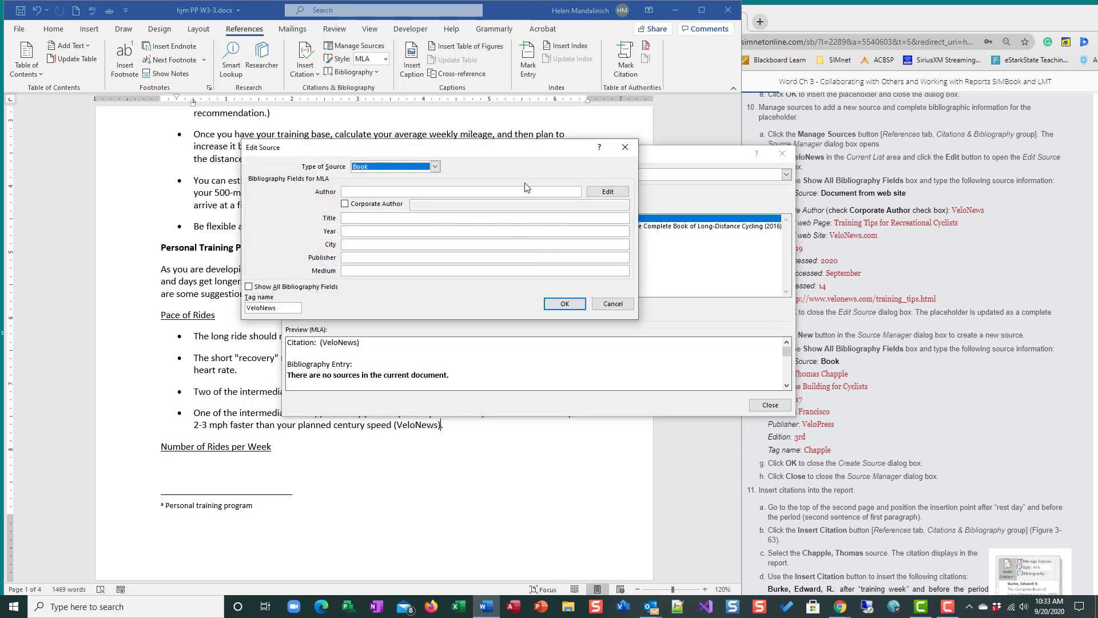
pyautogui.moveTo(577, 155); pyautogui.dragTo(517, 377)
pyautogui.click(564, 155)
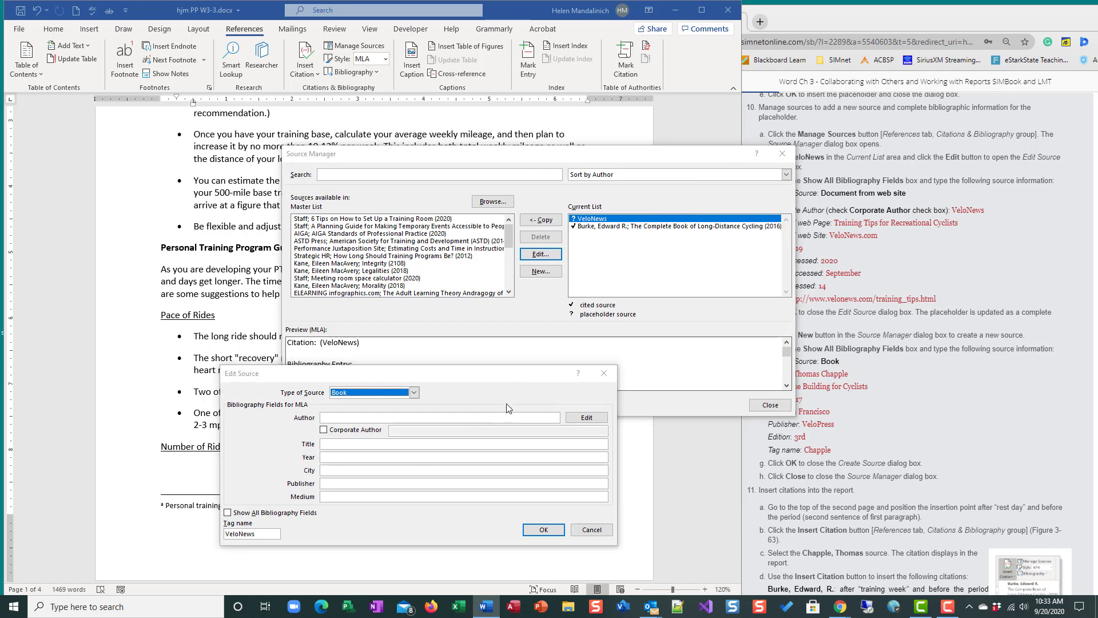
pyautogui.click(586, 532)
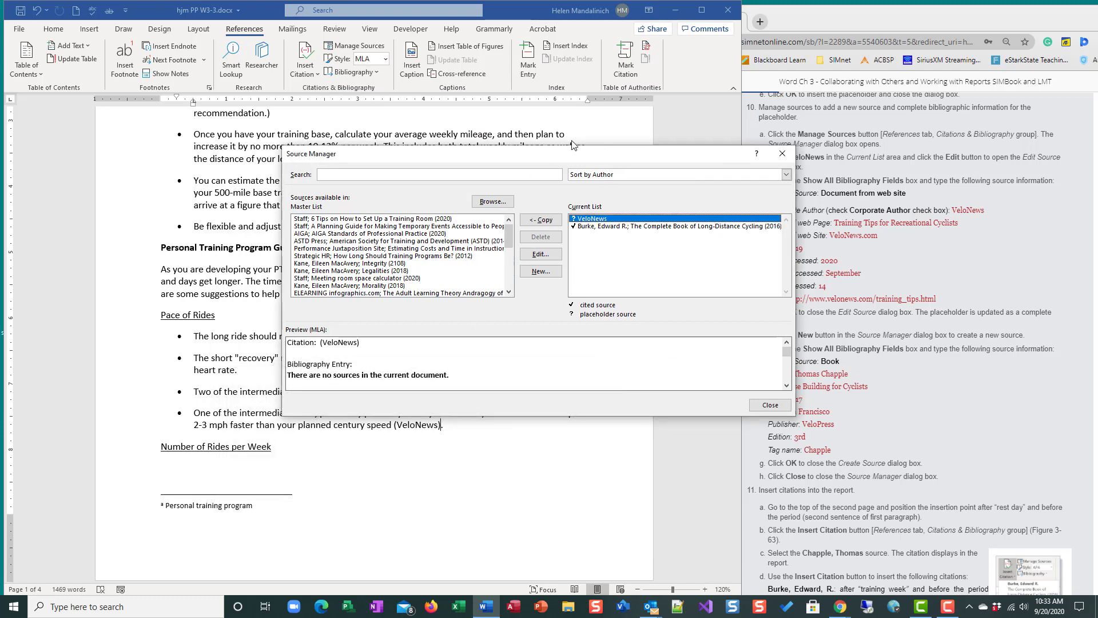
# - Open the VeloNews placeholder for editing and set its source type to Document From Web site
pyautogui.moveTo(577, 153); pyautogui.dragTo(417, 92)
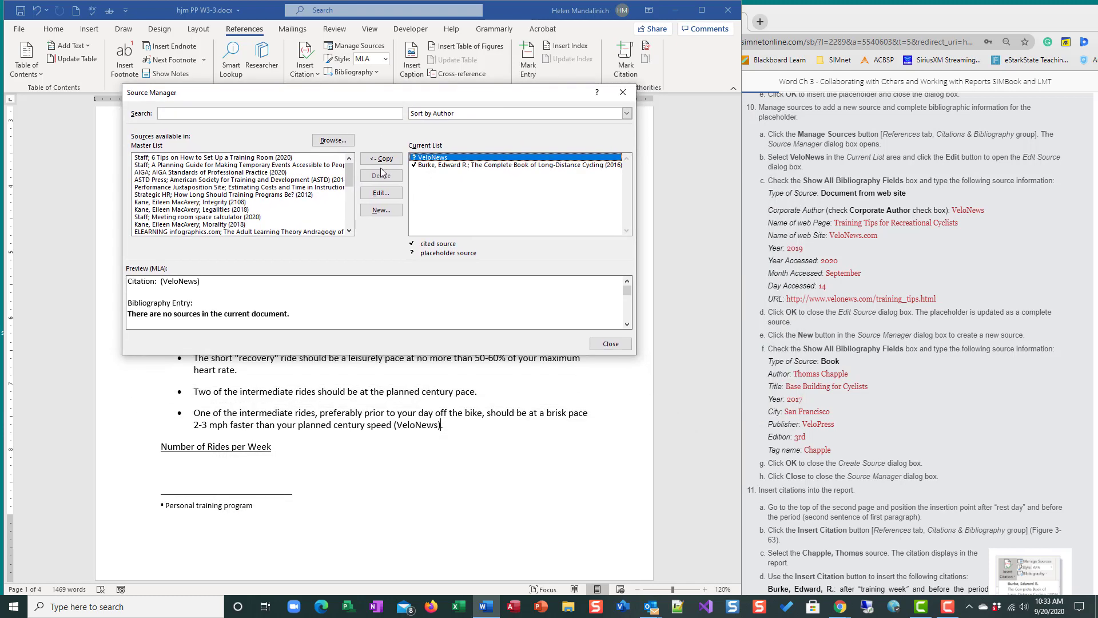
pyautogui.click(381, 193)
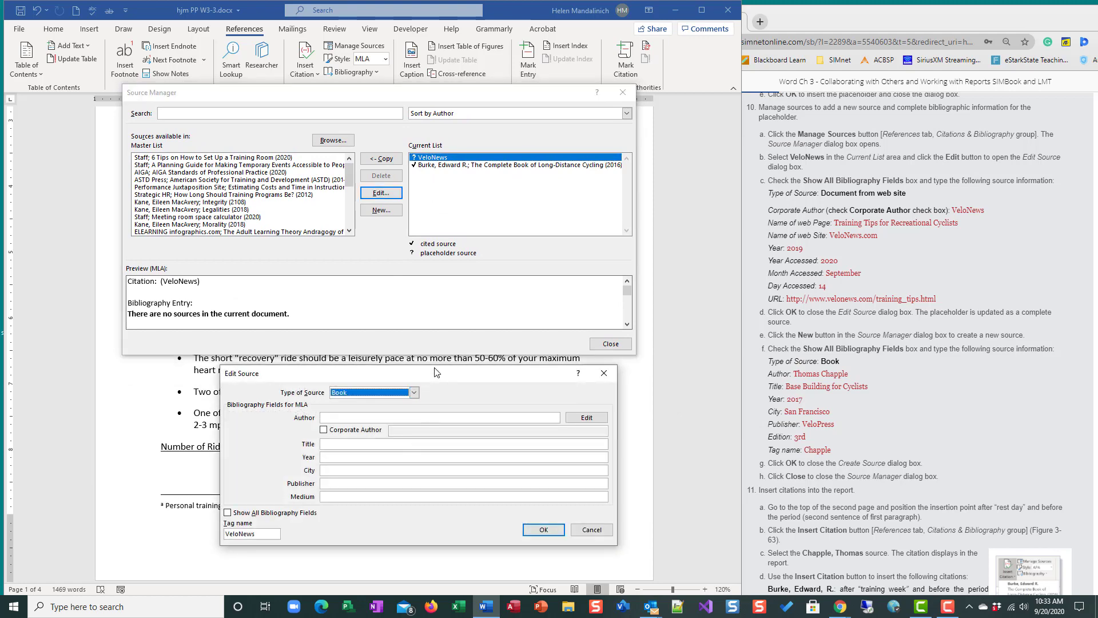
pyautogui.moveTo(438, 373); pyautogui.dragTo(407, 137)
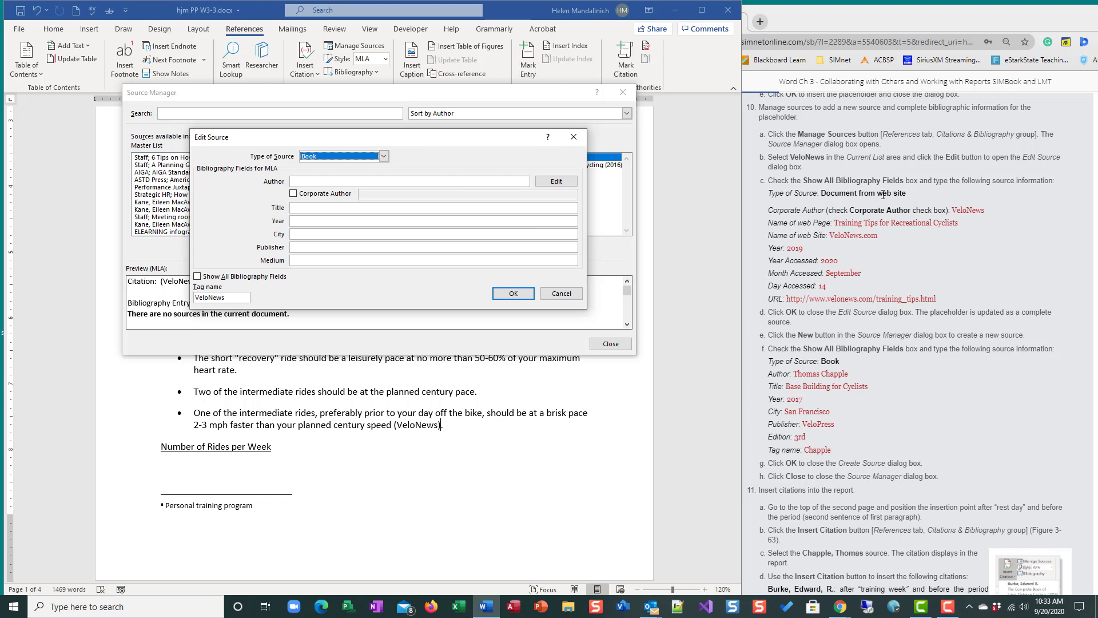
pyautogui.click(383, 155)
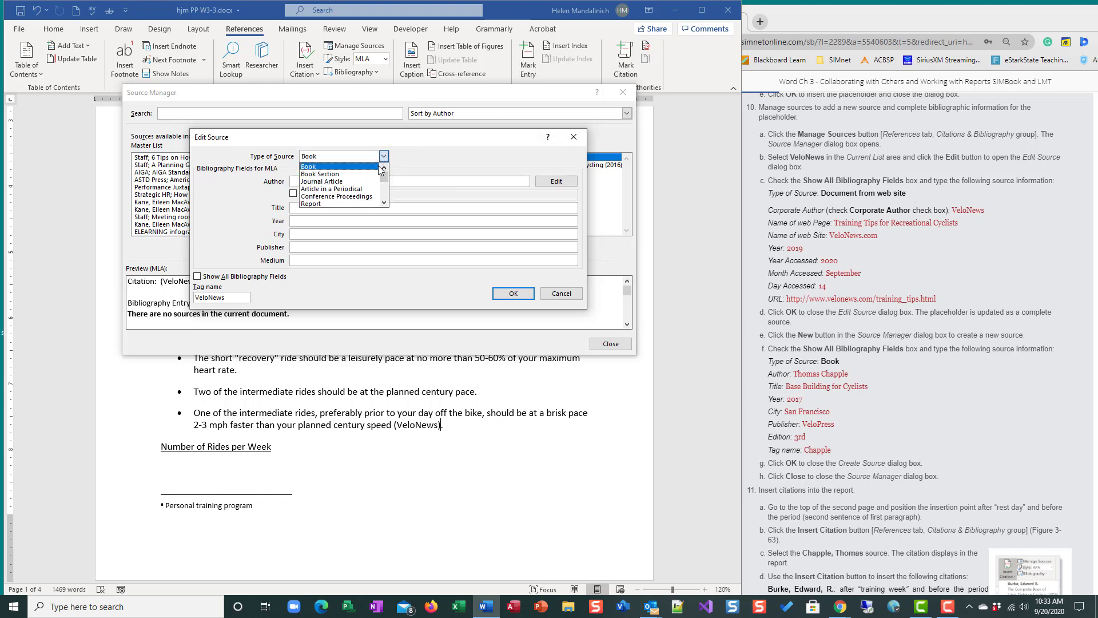
pyautogui.click(383, 202)
pyautogui.click(383, 203)
pyautogui.click(383, 202)
pyautogui.click(383, 202)
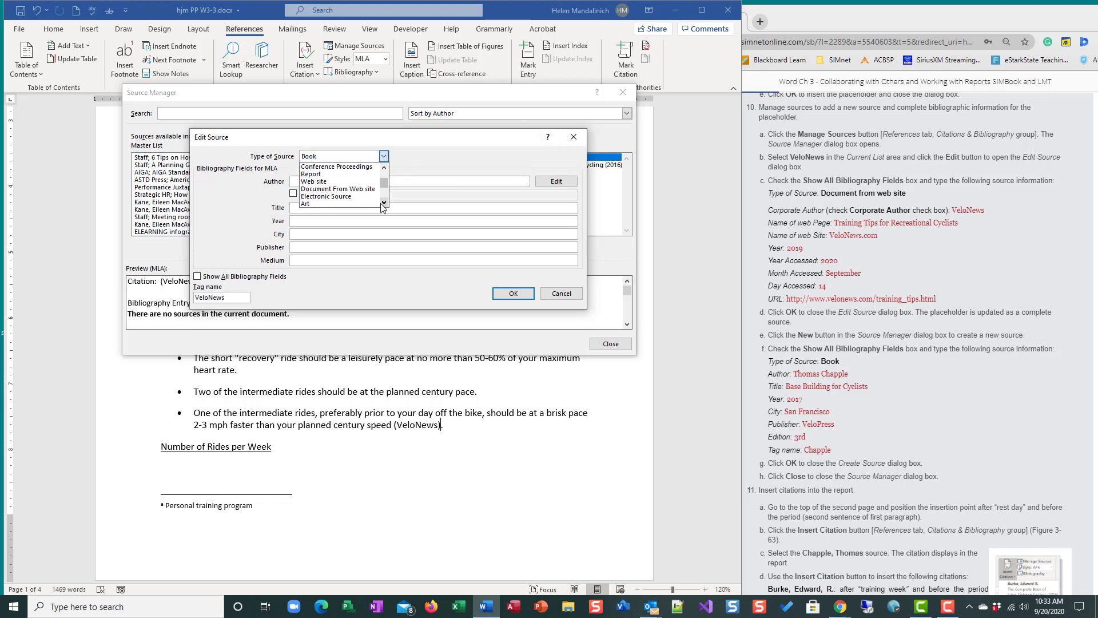
pyautogui.click(337, 188)
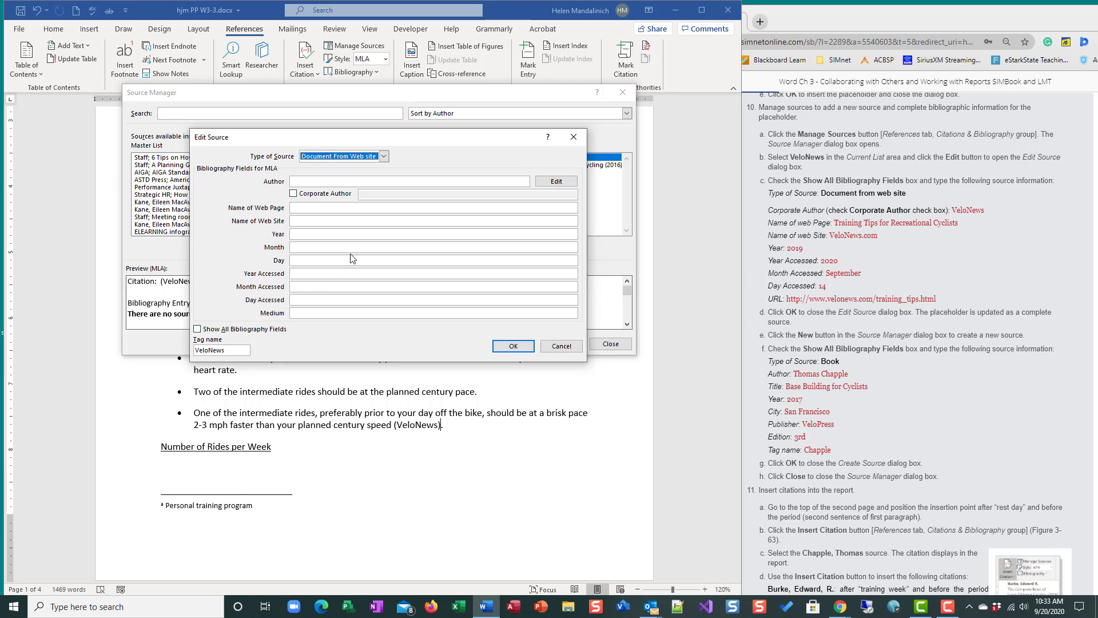
# - Enable the corporate author for the source and enter VeloNews as its name
pyautogui.click(293, 194)
pyautogui.click(293, 195)
pyautogui.click(371, 194)
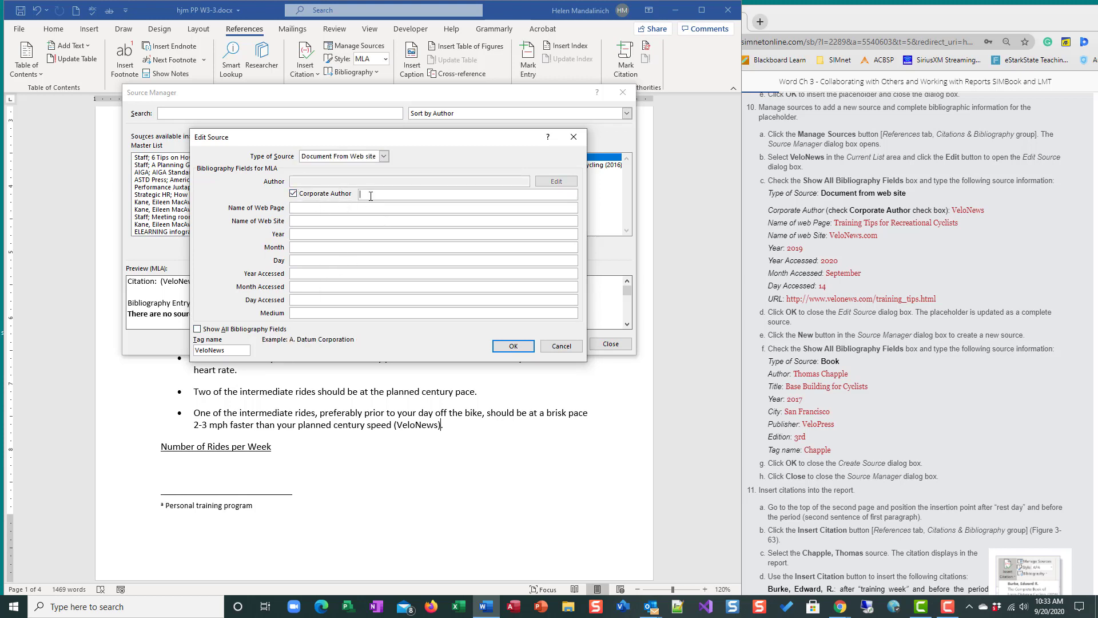
pyautogui.write('VeloNews')
# - Enter "Training Tips for Recreational Cyclists" as the name of the web page
pyautogui.click(323, 208)
pyautogui.write('Training Tips for re')
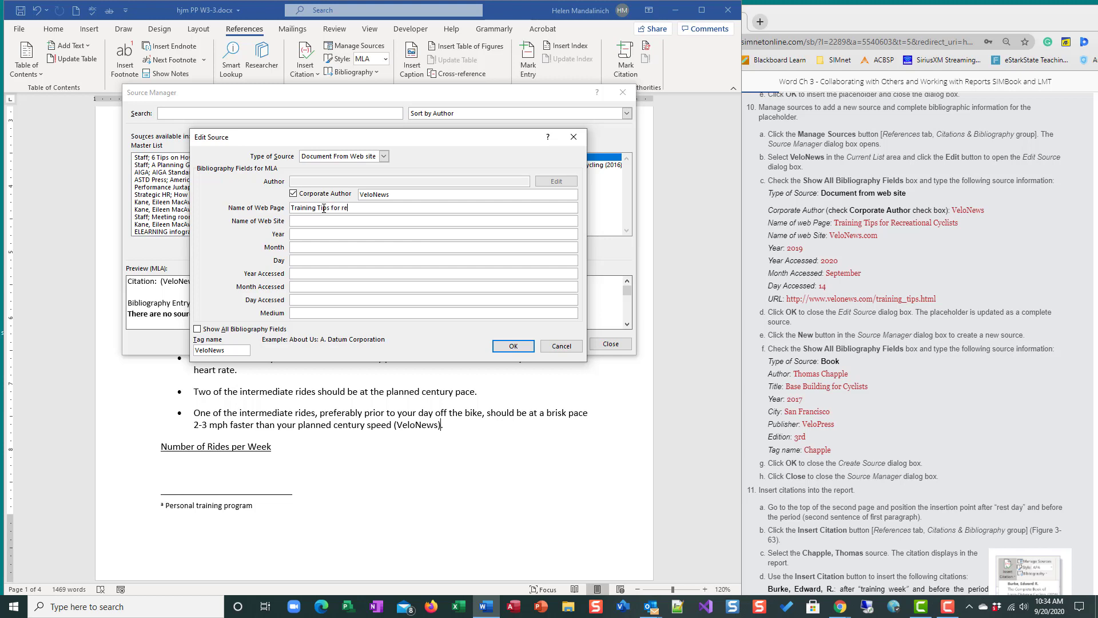
pyautogui.write('creatio')
pyautogui.press('BackSpace')
pyautogui.press('BackSpace')
pyautogui.press('BackSpace')
pyautogui.press('BackSpace')
pyautogui.press('BackSpace')
pyautogui.press('BackSpace')
pyautogui.press('BackSpace')
pyautogui.press('BackSpace')
pyautogui.press('BackSpace')
pyautogui.write('Recreational Cyclists')
# - Set the web site name to VeloNews.com and the publication year to 2019
pyautogui.click(311, 220)
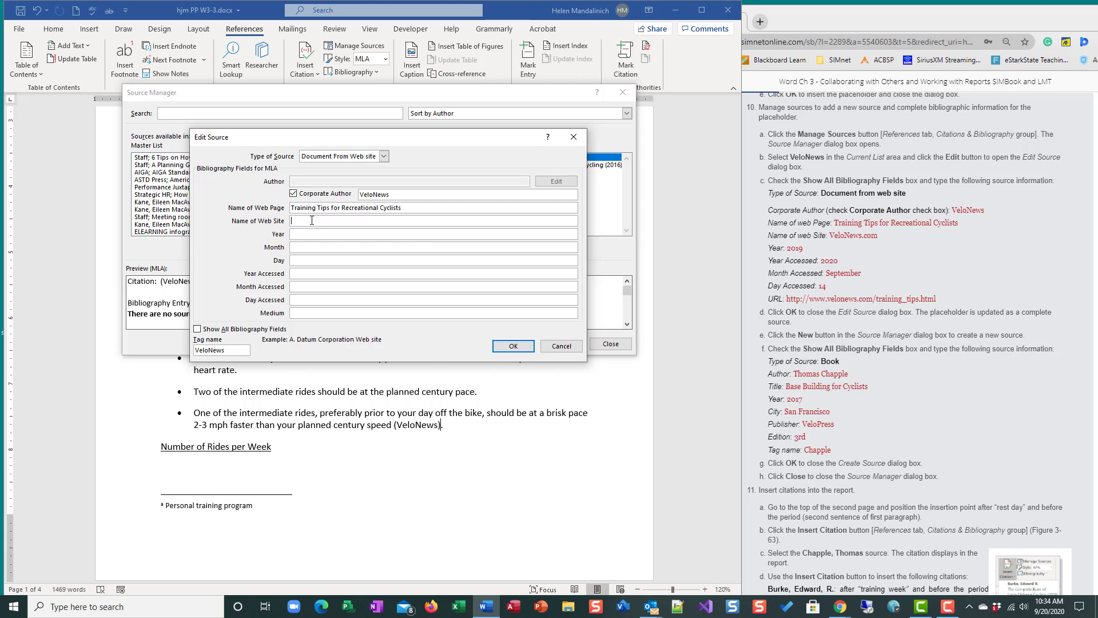
pyautogui.write('VeloNews.com')
pyautogui.click(308, 234)
pyautogui.write('2019')
# - Fill in the access date of the web source with year 2020, month September and day 14
pyautogui.click(325, 273)
pyautogui.write('2020')
pyautogui.press('Tab')
pyautogui.write('September')
pyautogui.press('Tab')
pyautogui.click(197, 329)
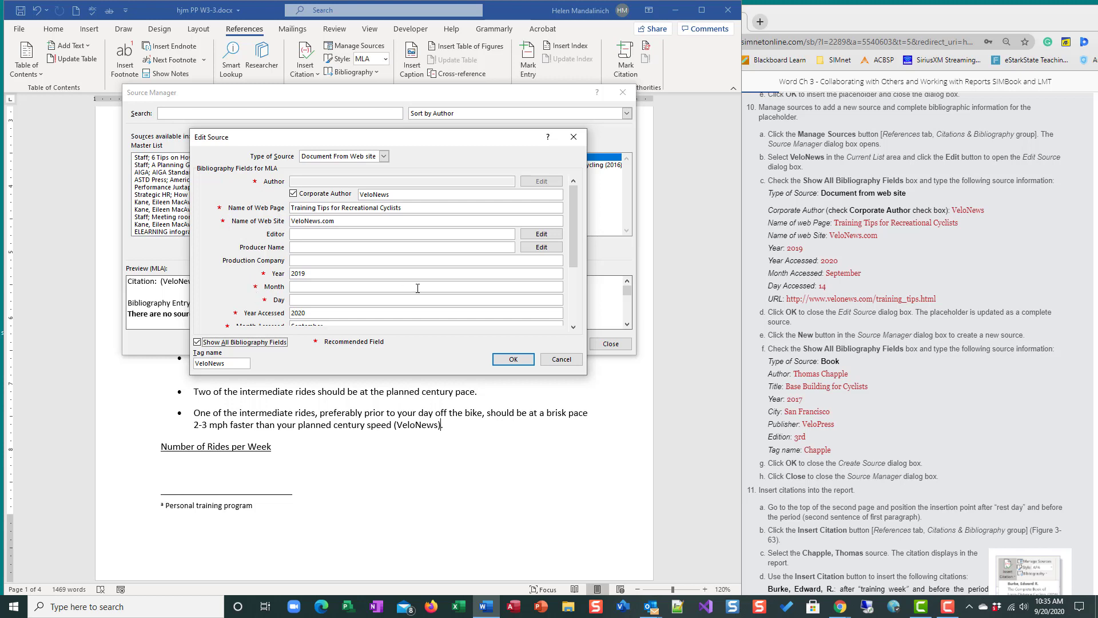
pyautogui.moveTo(575, 257); pyautogui.dragTo(576, 308)
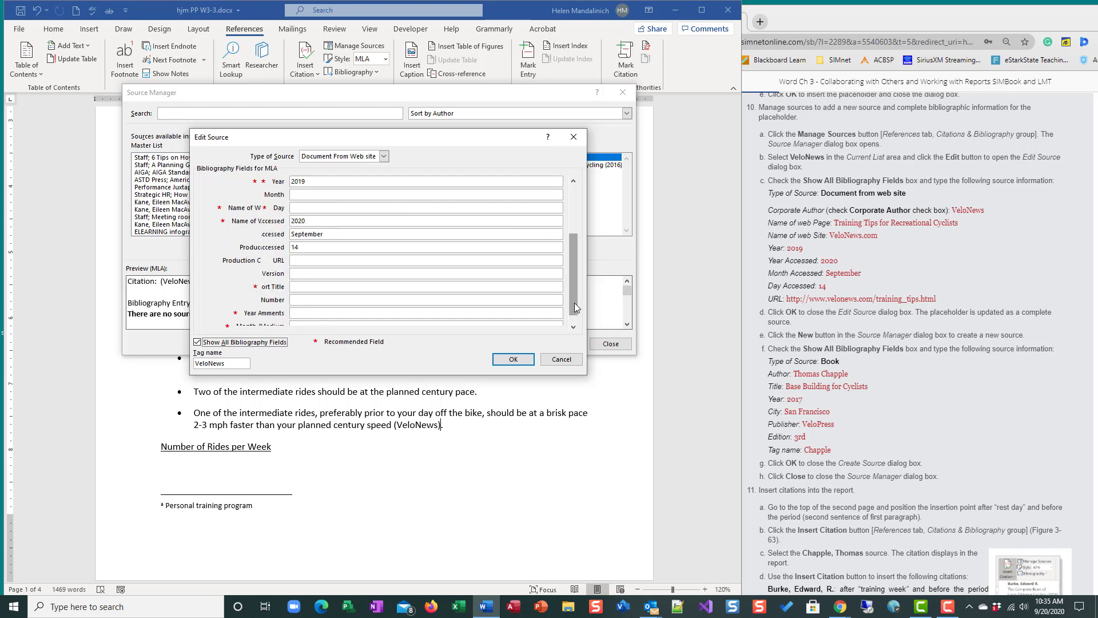
pyautogui.click(573, 326)
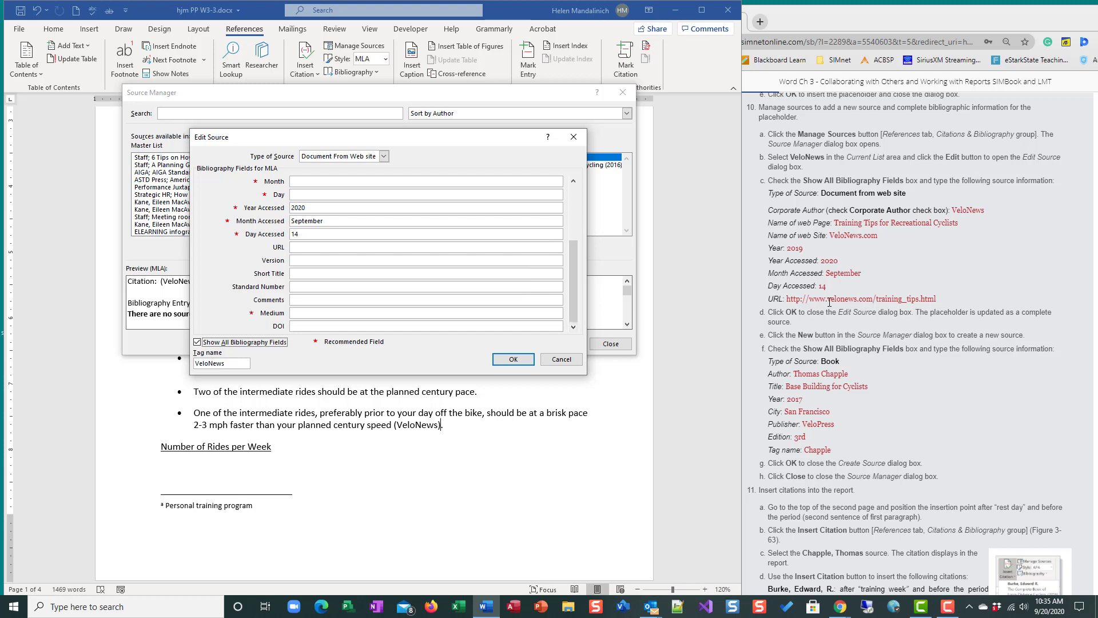
pyautogui.click(375, 245)
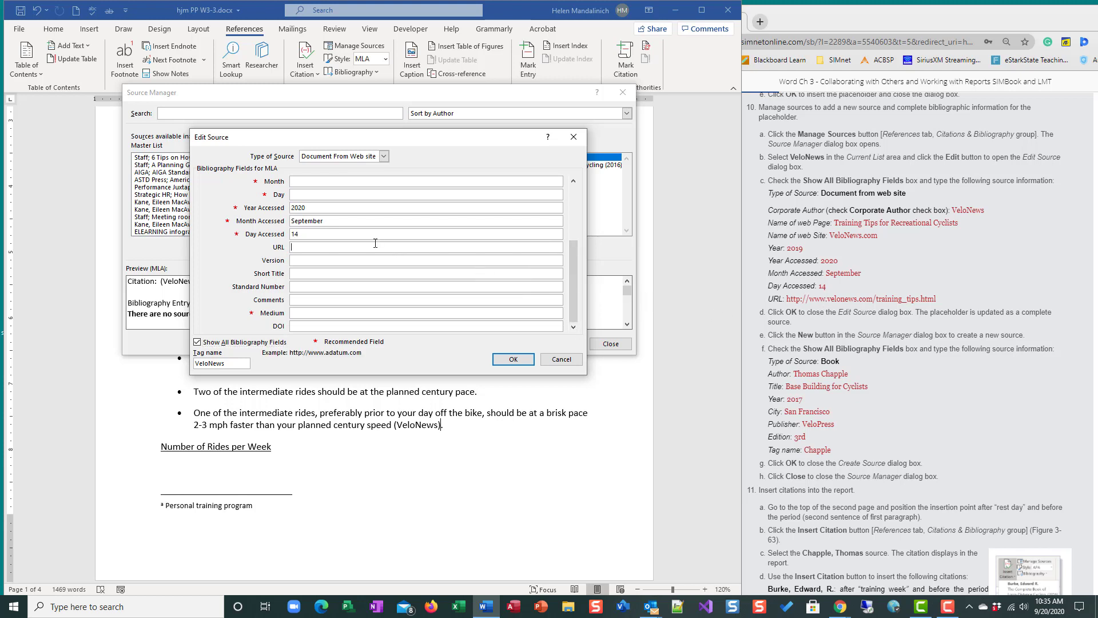
pyautogui.write('http://www.velonews.com/training.')
pyautogui.write('tips.html')
pyautogui.moveTo(572, 272); pyautogui.dragTo(572, 218)
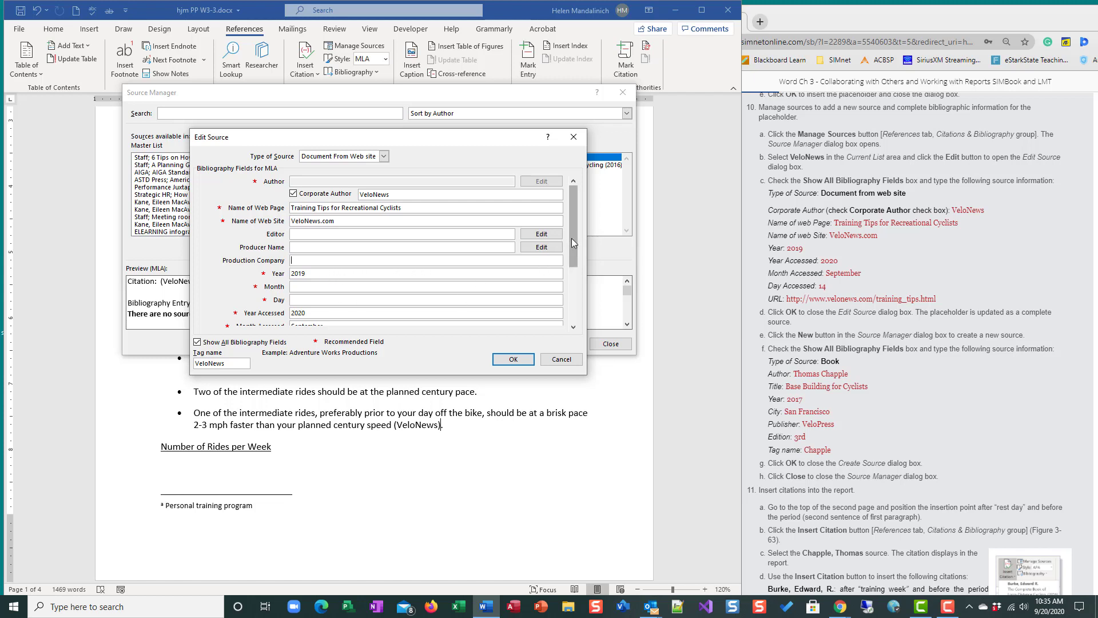
pyautogui.moveTo(571, 238); pyautogui.dragTo(569, 275)
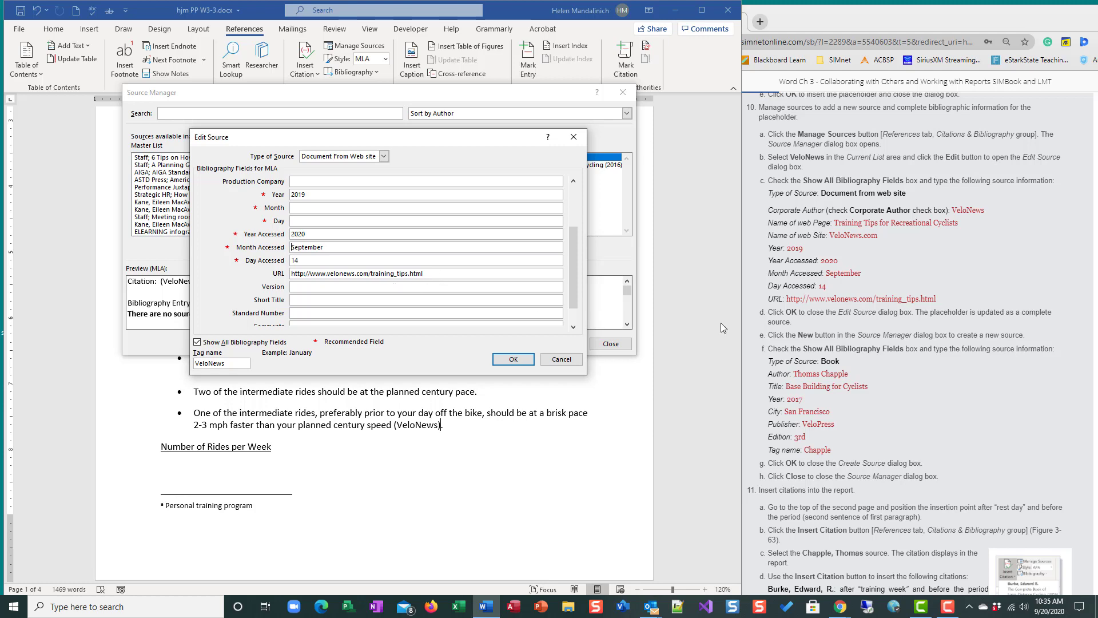
pyautogui.click(513, 359)
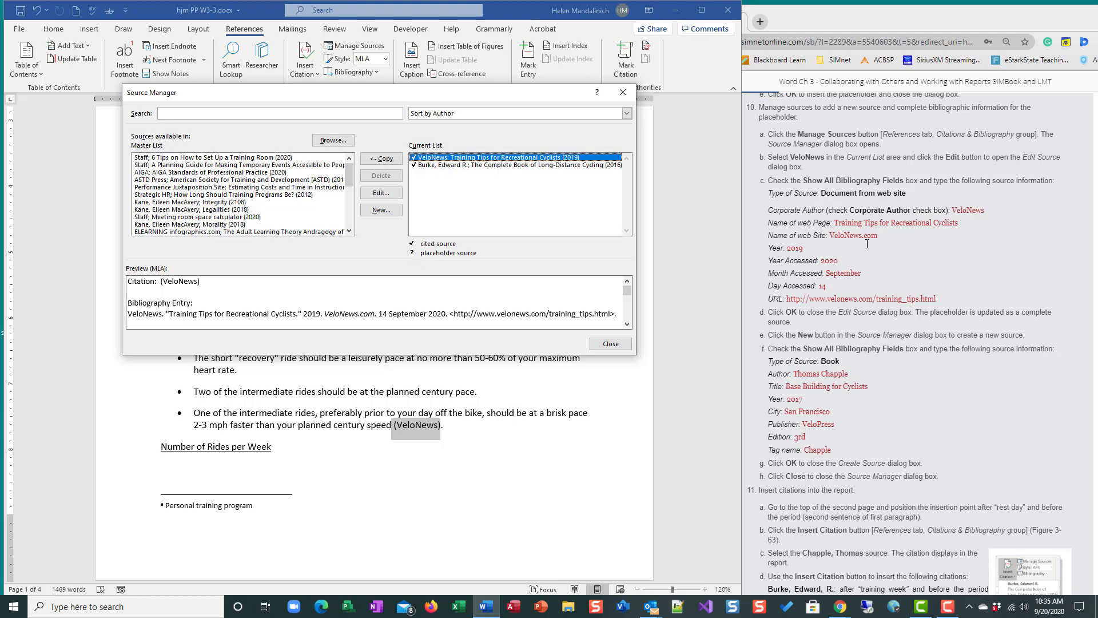
# - Start creating a new source in the Source Manager and set its type to Book
pyautogui.scroll(-3, 867, 371)
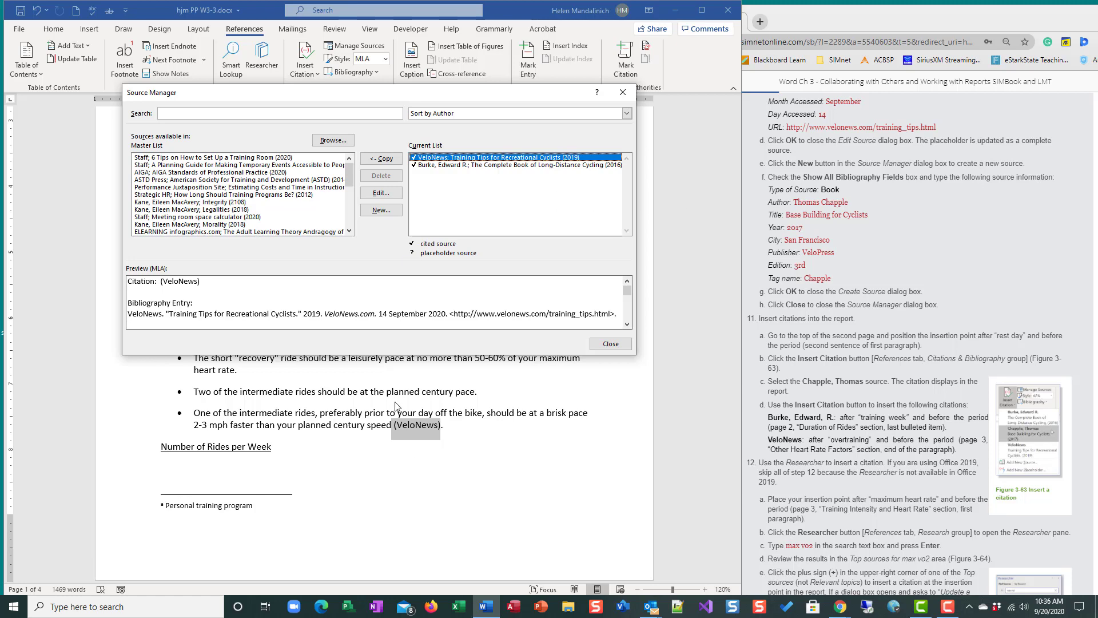
pyautogui.click(381, 211)
pyautogui.click(414, 184)
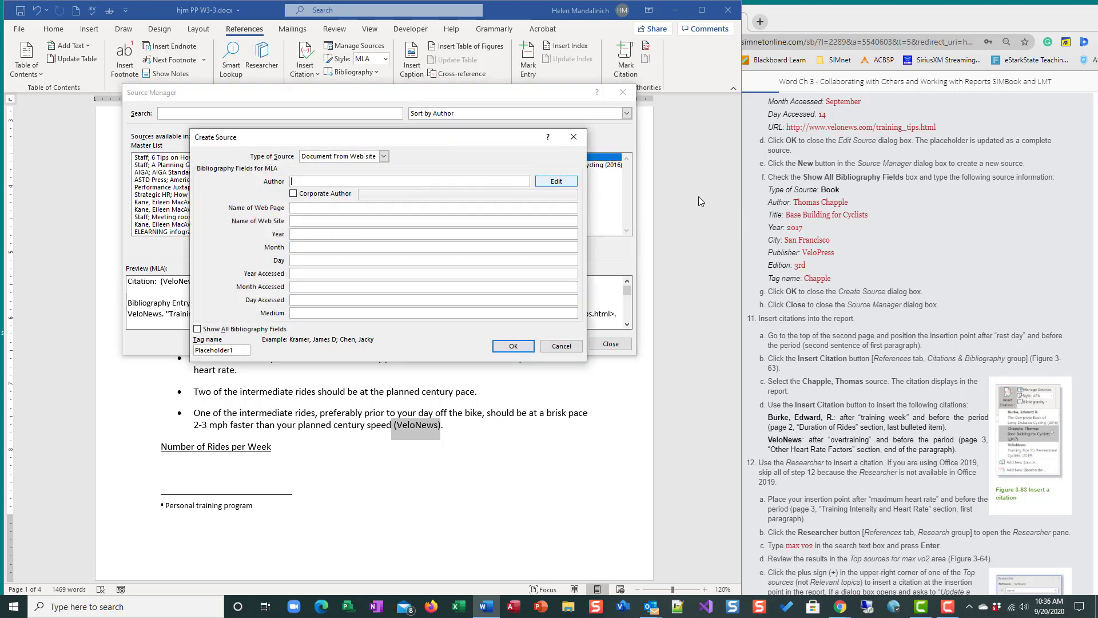
pyautogui.click(381, 157)
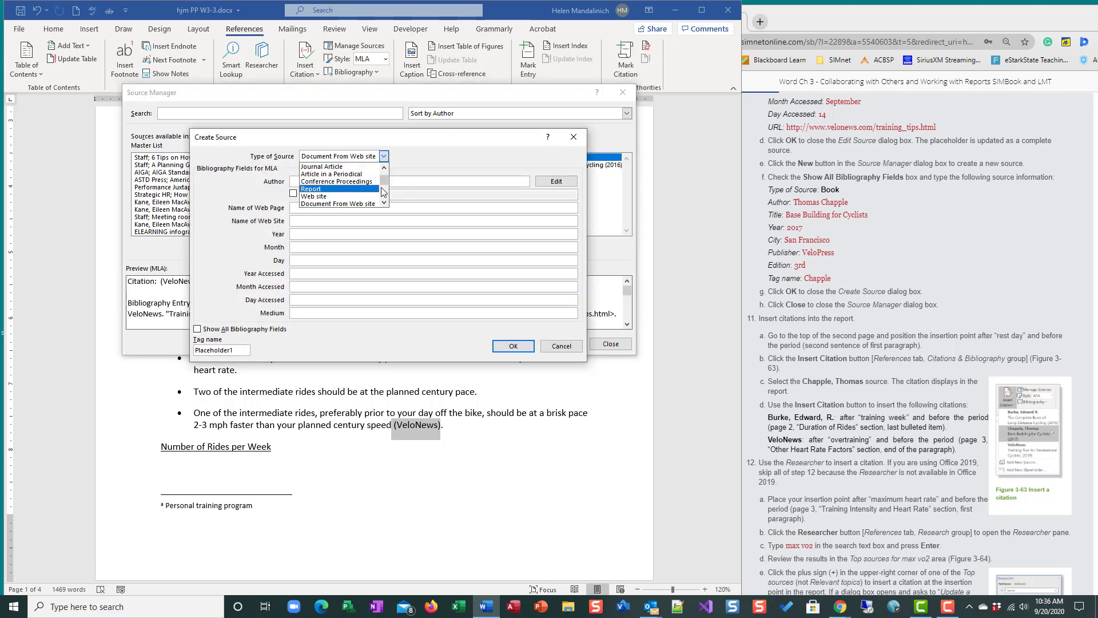
pyautogui.moveTo(384, 184); pyautogui.dragTo(383, 171)
pyautogui.click(357, 169)
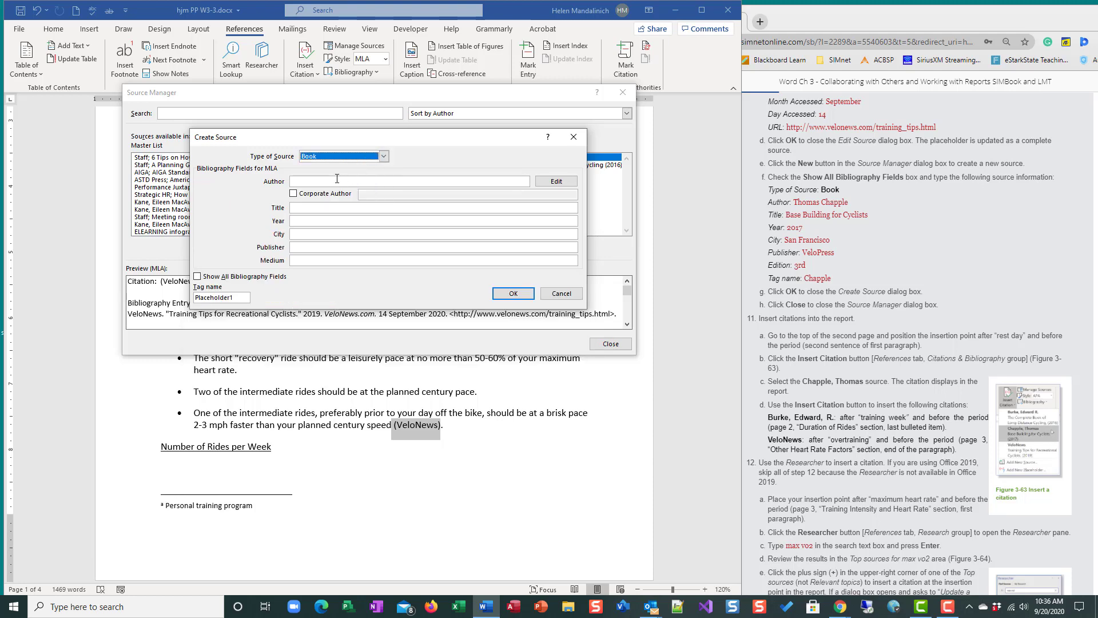
# - Enter the book author's full name and the title "Base Building for Cyclists" for the new source
pyautogui.click(345, 180)
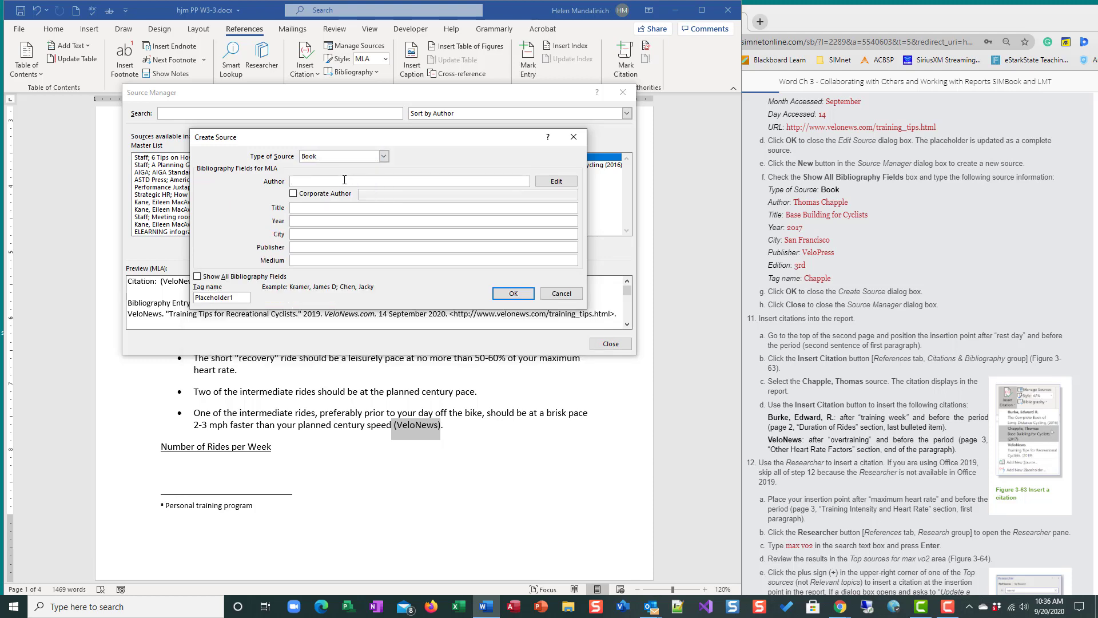
pyautogui.write('Thomas Chapple')
pyautogui.click(342, 207)
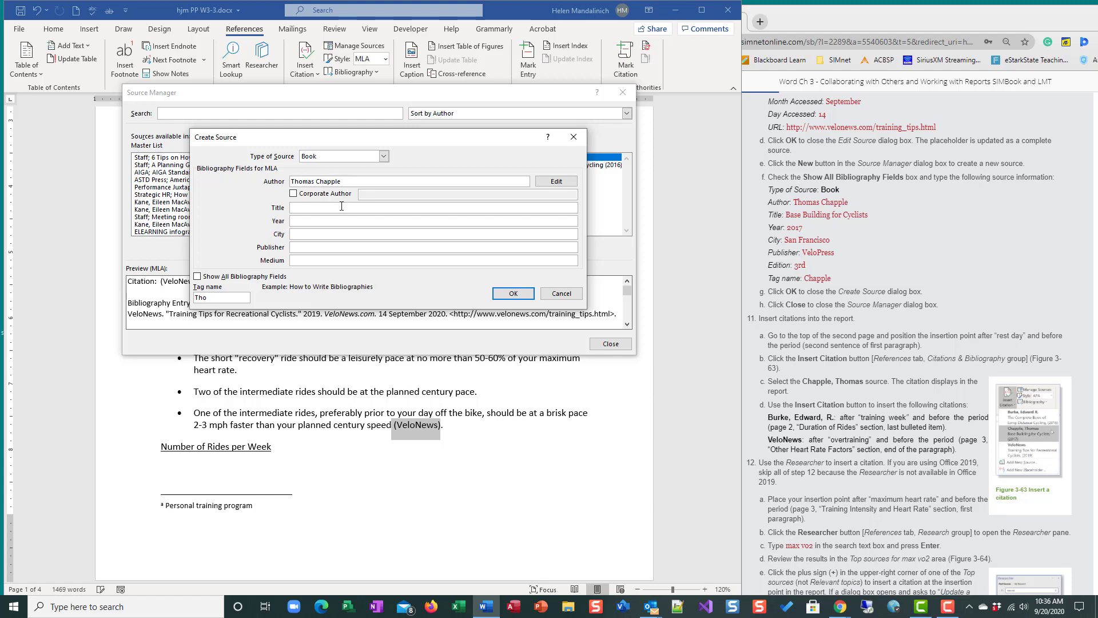
pyautogui.write('Base Building for Cyclists')
# - Fill in the book's year 2017, city San Francisco and publisher VeloPress
pyautogui.click(331, 223)
pyautogui.write('2017')
pyautogui.press('Tab')
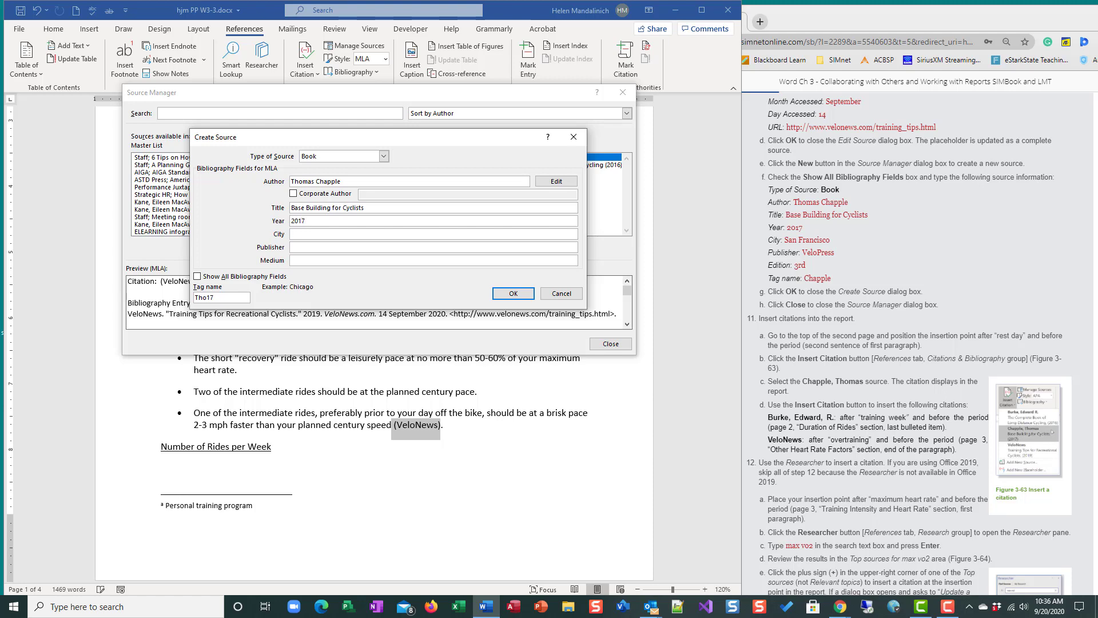
pyautogui.write('San Francisco')
pyautogui.click(320, 247)
pyautogui.write('VeloPress')
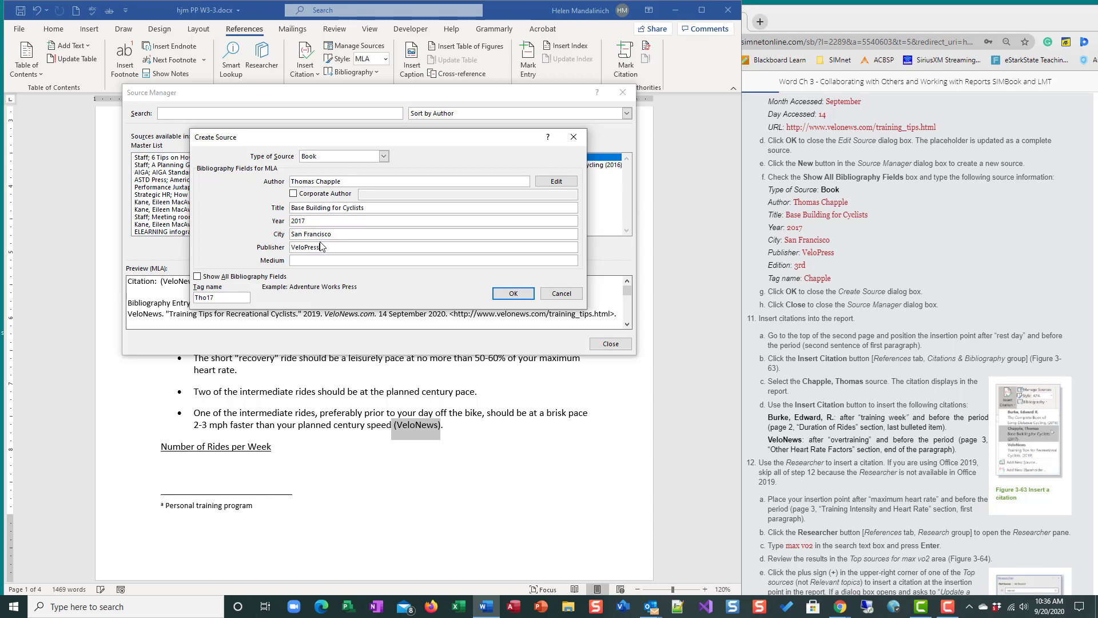
pyautogui.click(364, 258)
# - Show all bibliography fields for the book source and set its edition to 3rd
pyautogui.click(198, 277)
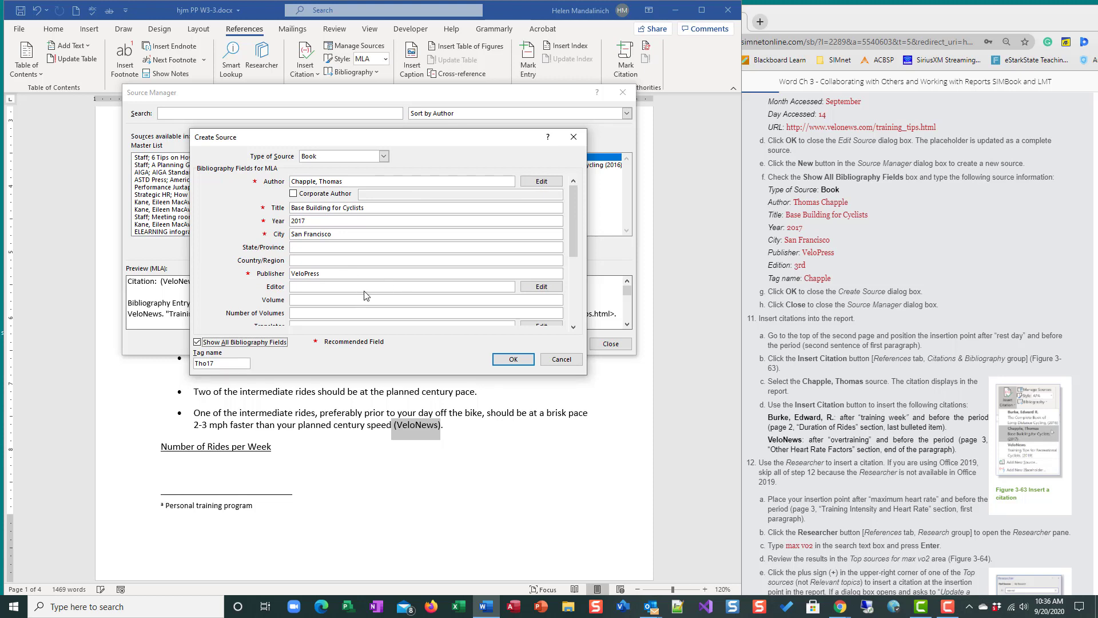
pyautogui.moveTo(572, 245); pyautogui.dragTo(571, 274)
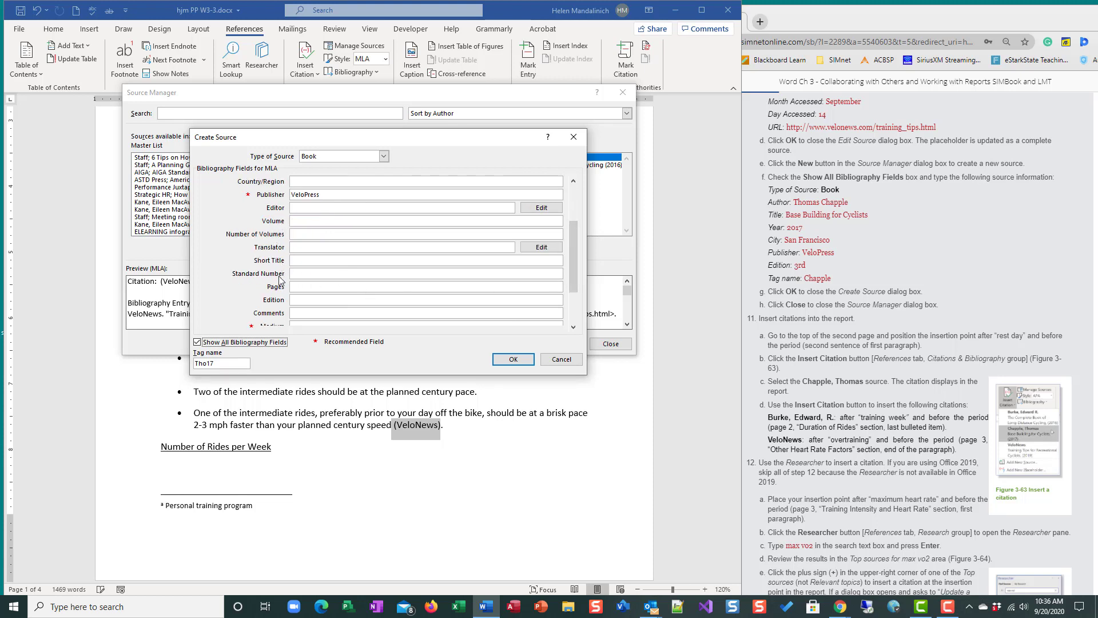
pyautogui.click(296, 296)
# - Replace the tag name with the author's surname, save the book source and close the Source Manager
pyautogui.moveTo(242, 362); pyautogui.dragTo(104, 353)
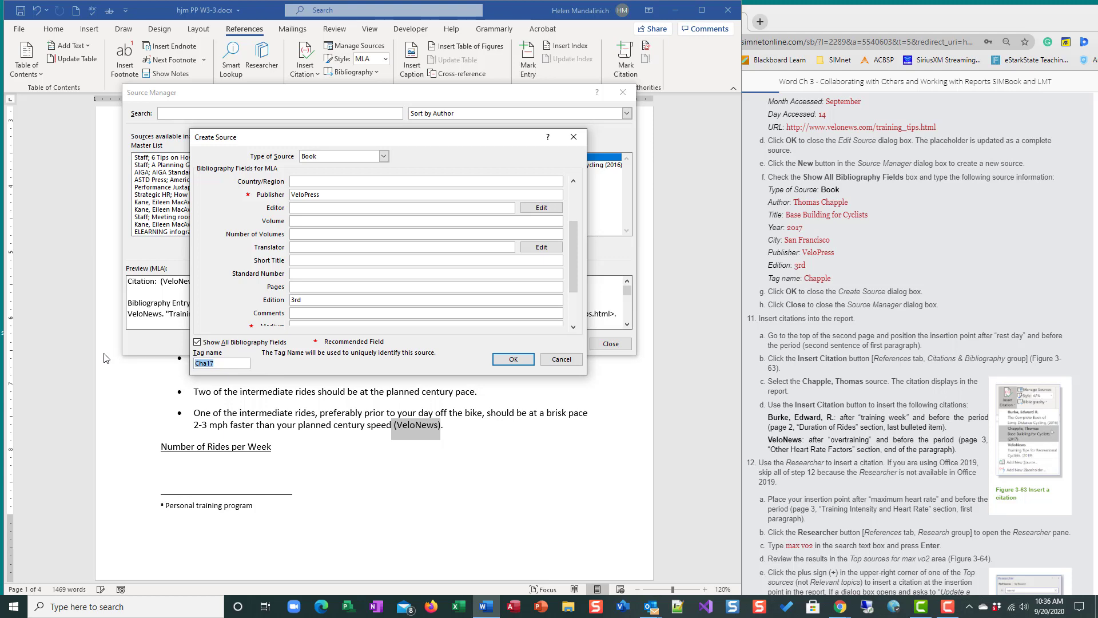
pyautogui.write('Chapple')
pyautogui.click(509, 364)
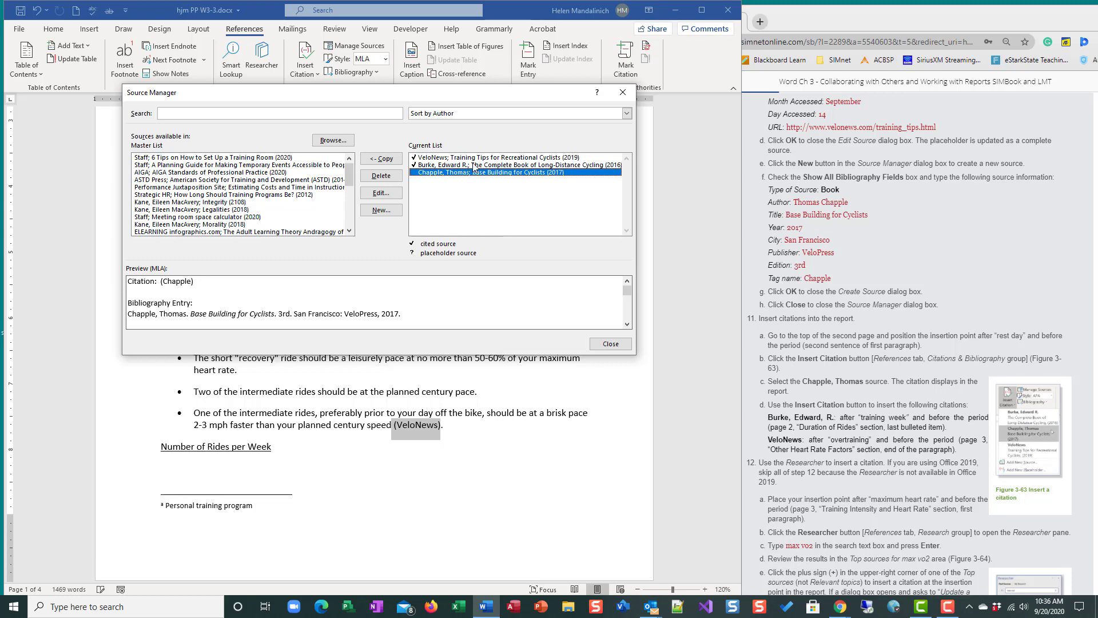
pyautogui.click(474, 165)
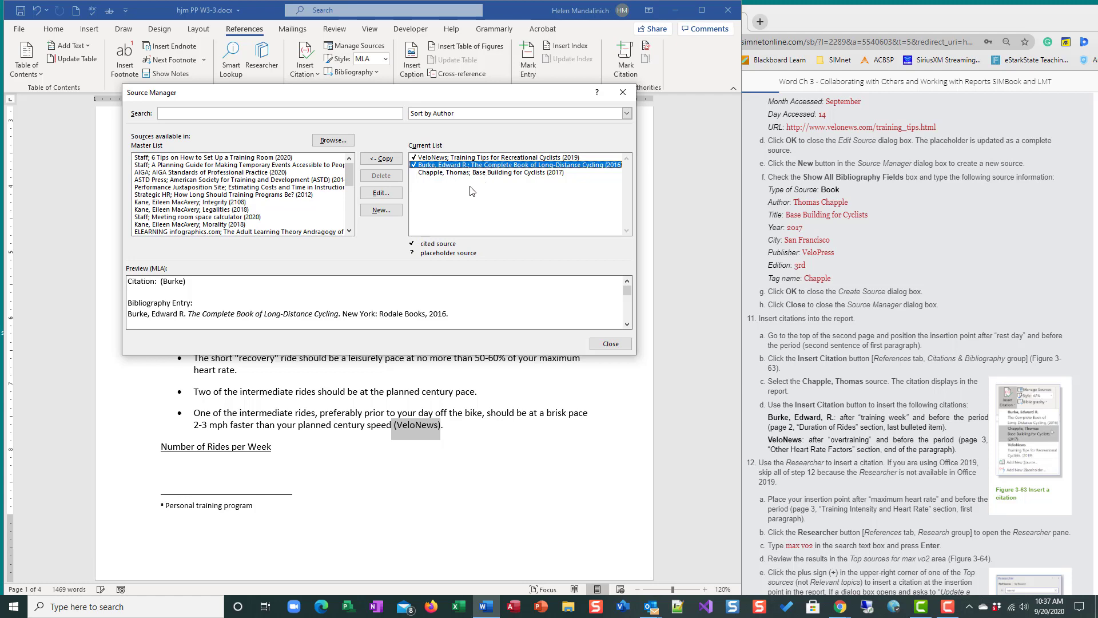
pyautogui.click(608, 343)
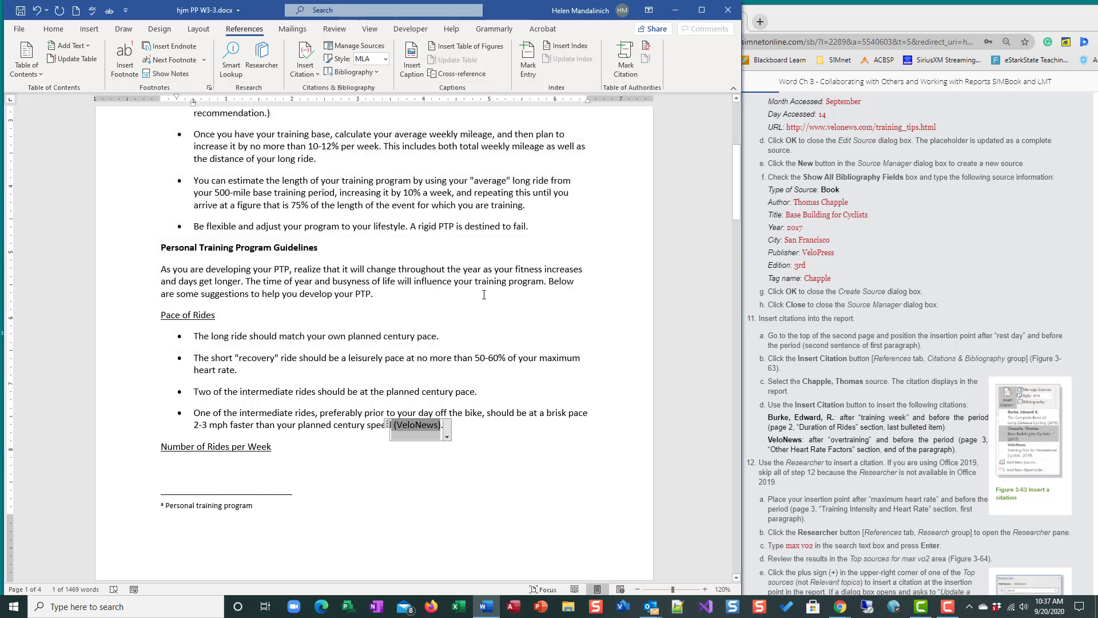
# - Insert a citation for Base Building for Cyclists after "rest day" in the first paragraph of page 2, before the period
pyautogui.press('Home')
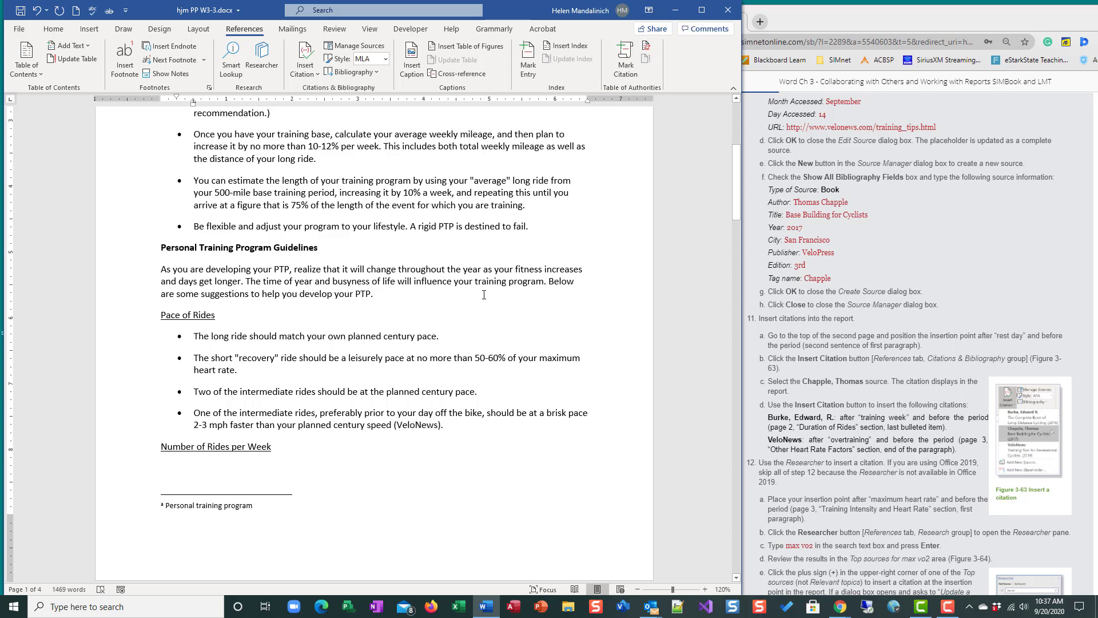
pyautogui.hotkey('ctrl', 'Home')
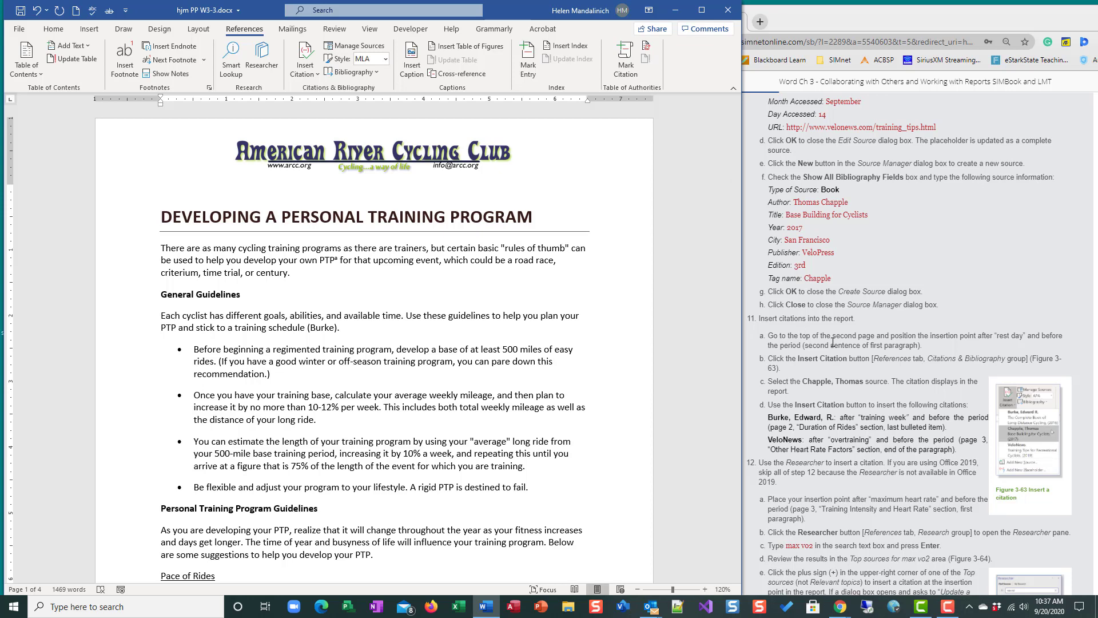
pyautogui.scroll(-15, 477, 372)
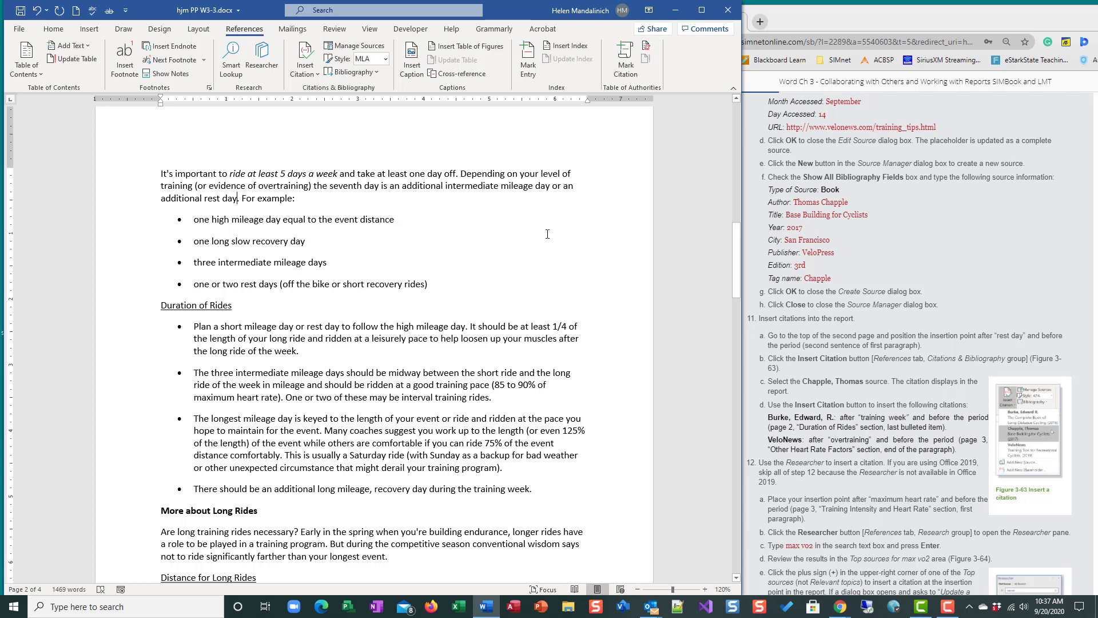
pyautogui.click(309, 71)
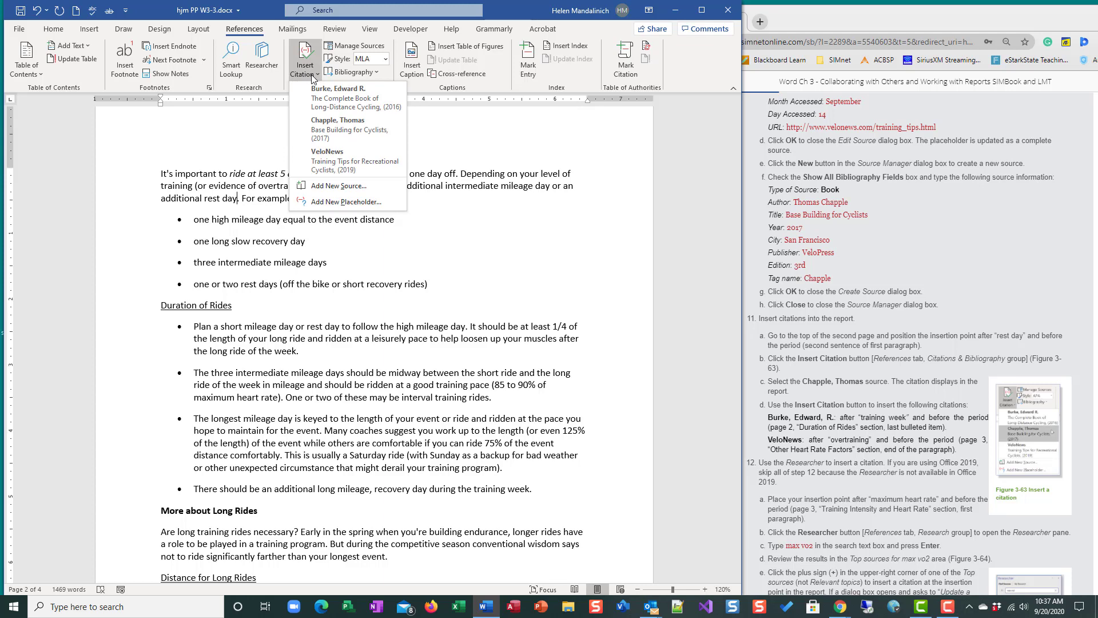
pyautogui.click(329, 134)
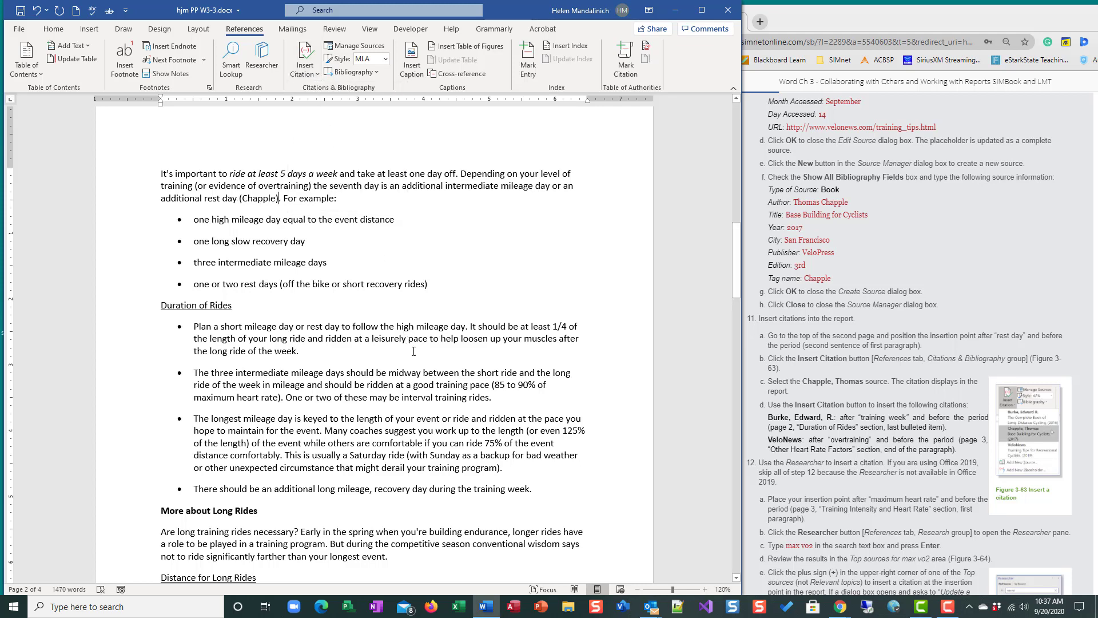
# - Insert a citation for The Complete Book of Long-Distance Cycling after "training week" in the last "Duration of Rides" bullet, before the period
pyautogui.scroll(-2, 413, 351)
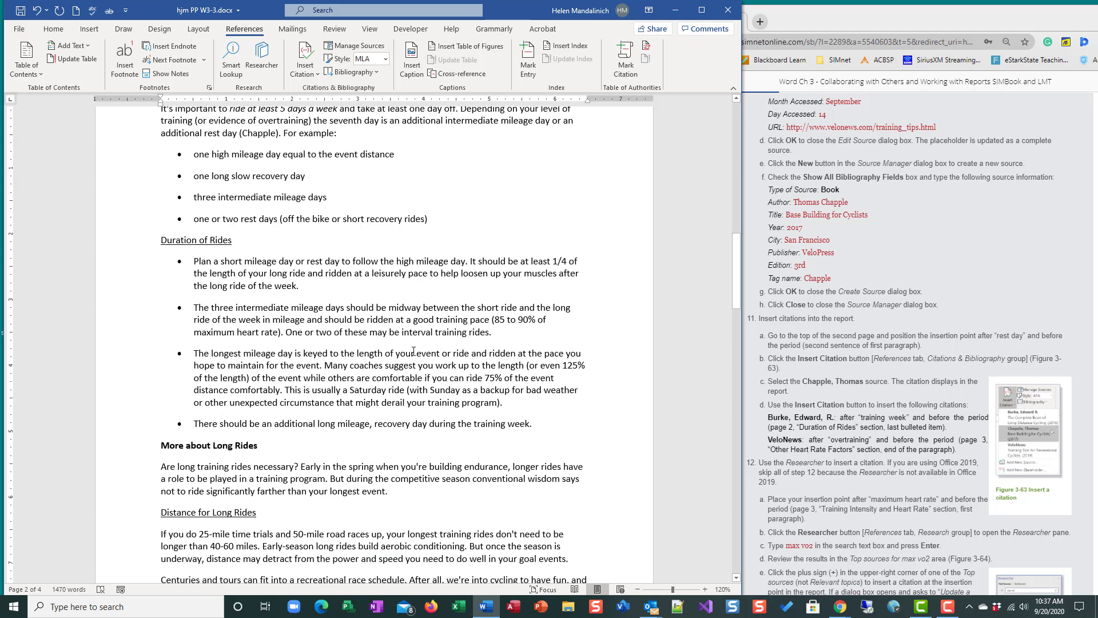
pyautogui.scroll(-1, 414, 351)
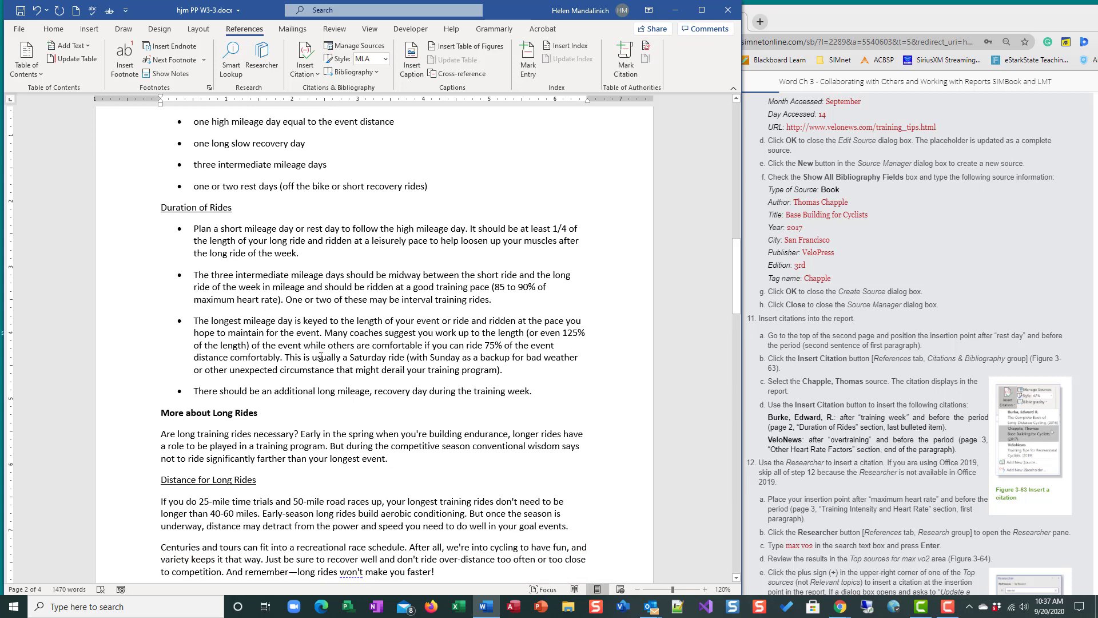
pyautogui.click(531, 391)
pyautogui.click(310, 70)
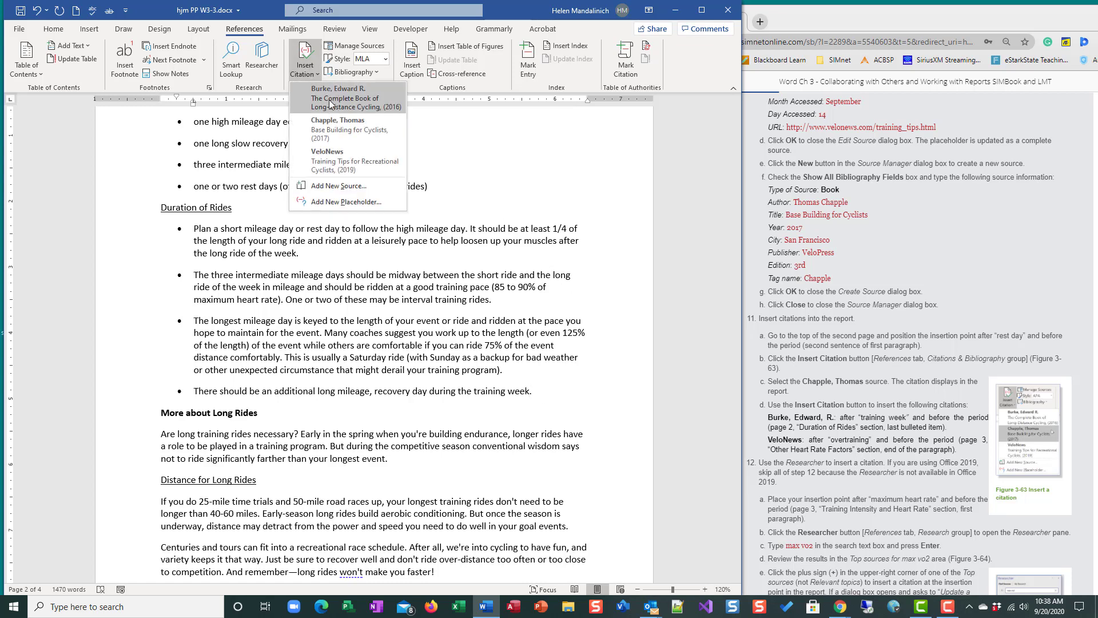
pyautogui.click(328, 99)
# - Insert the VeloNews citation after "overtraining" at the end of the "Other Heart Rate Factors" paragraph, before the period, and save the document
pyautogui.scroll(-5, 472, 488)
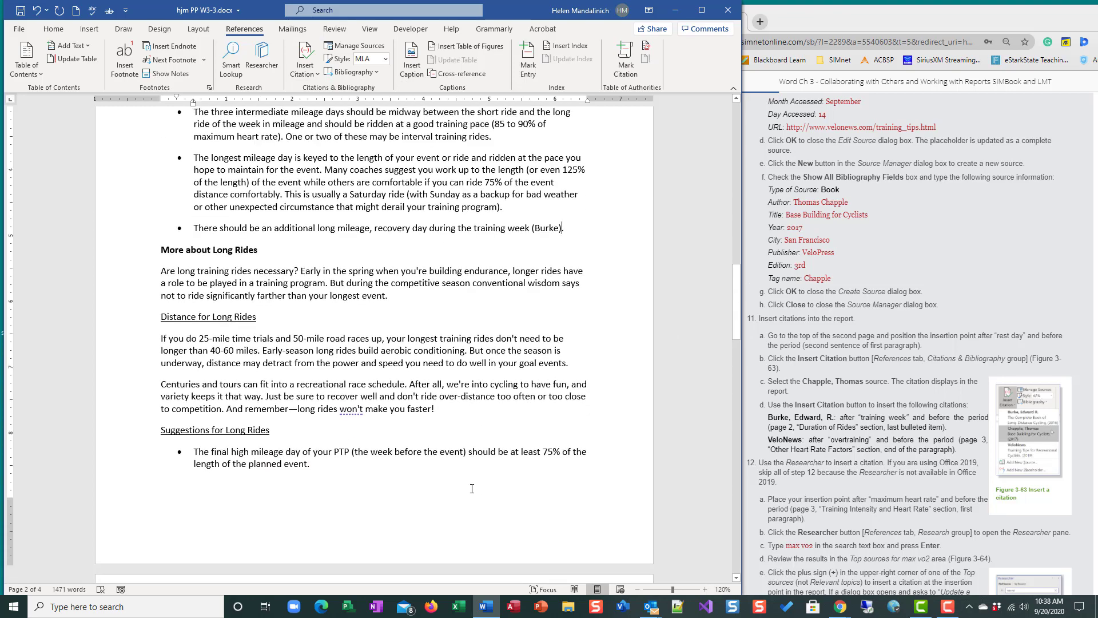
pyautogui.scroll(-15, 472, 488)
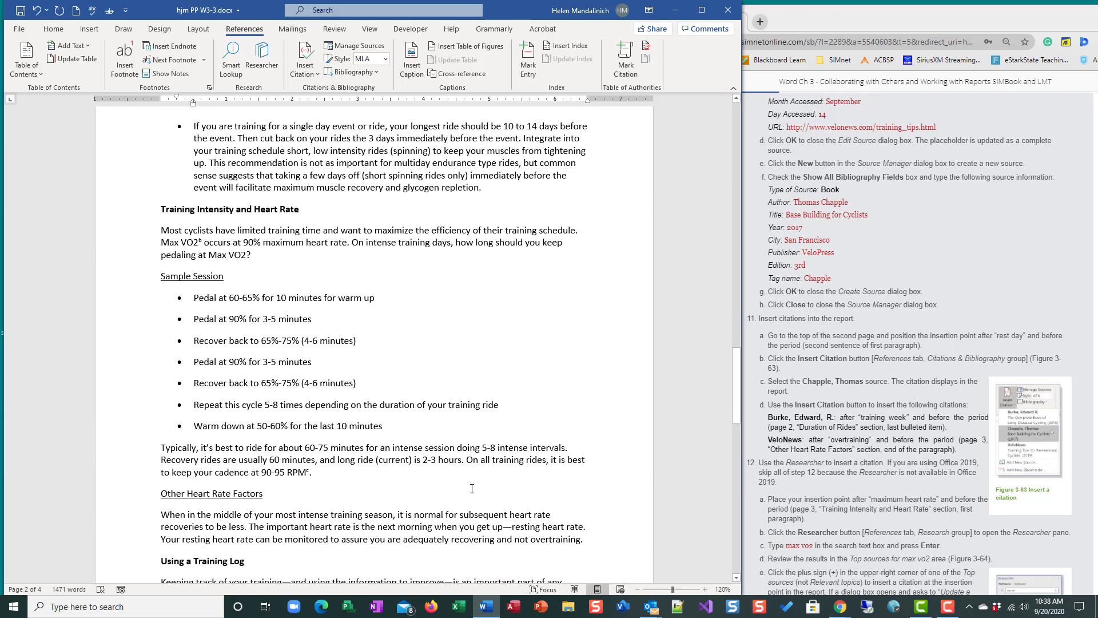
pyautogui.scroll(-2, 472, 489)
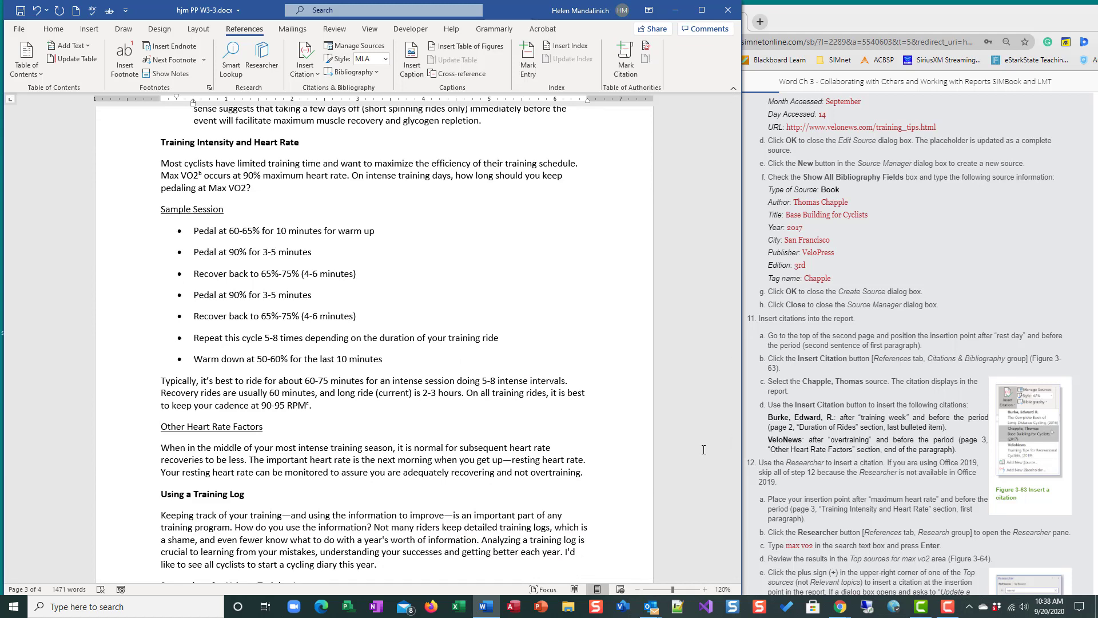
pyautogui.click(579, 474)
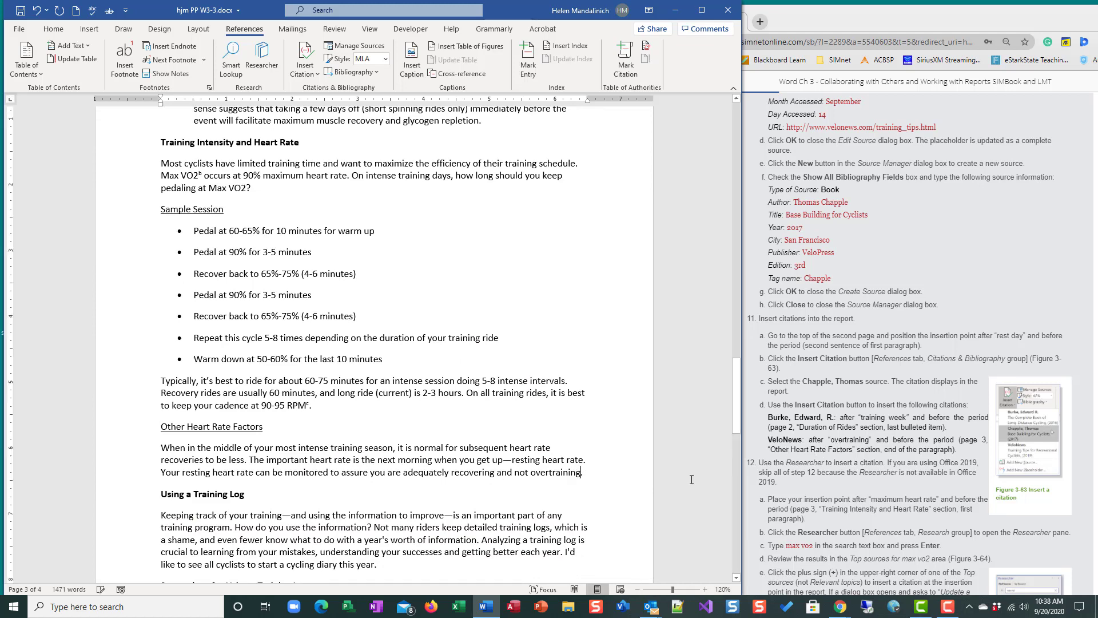
pyautogui.click(412, 64)
pyautogui.click(445, 229)
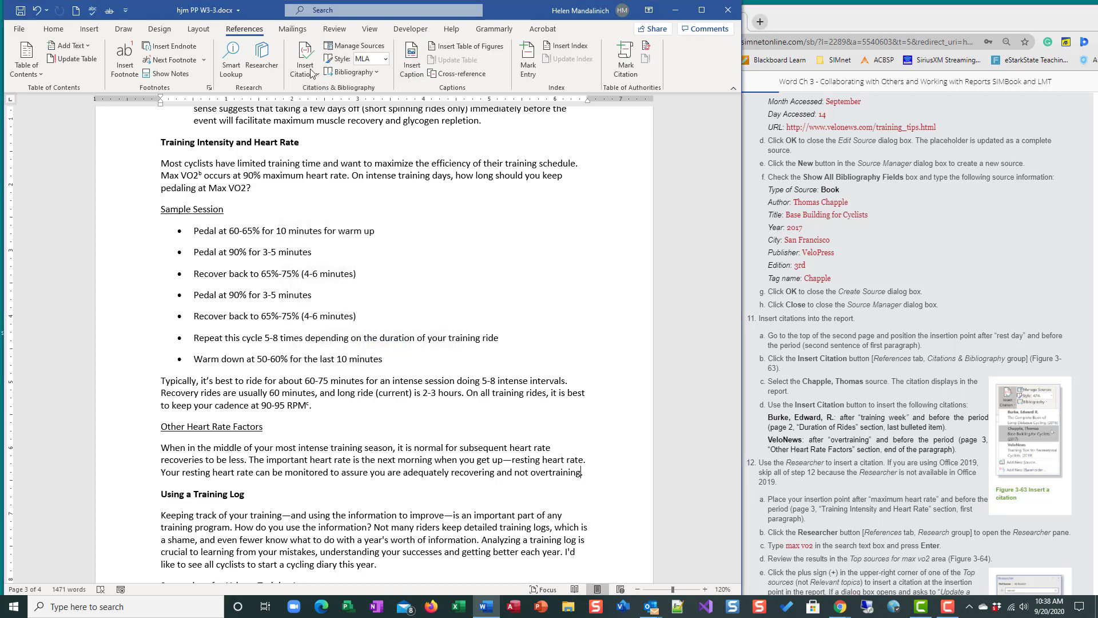
pyautogui.click(305, 60)
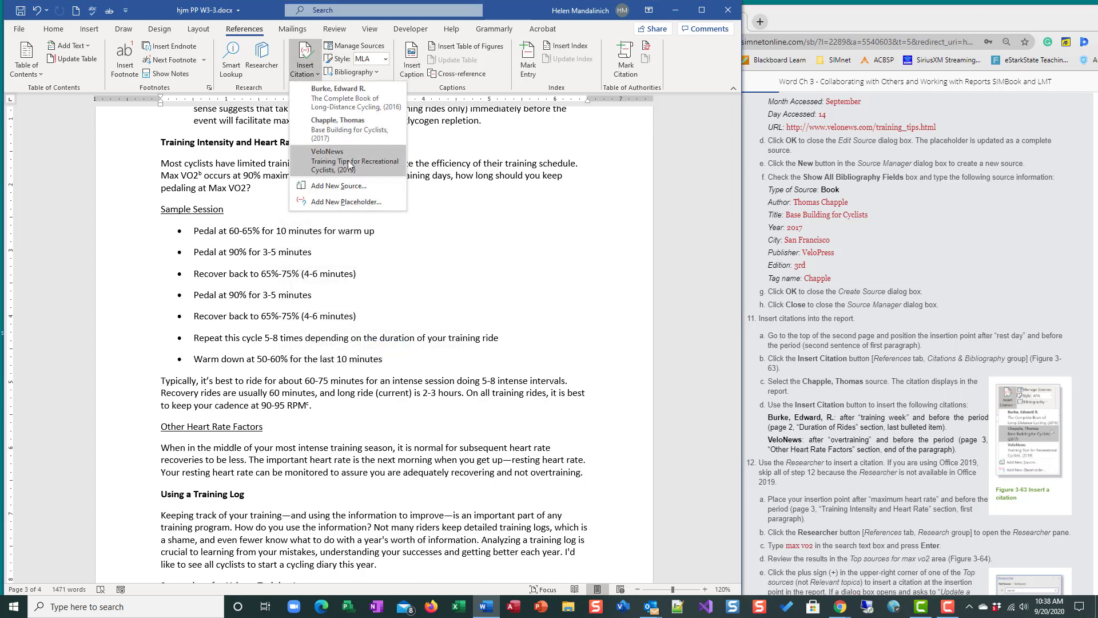
pyautogui.click(348, 160)
pyautogui.scroll(-2, 795, 407)
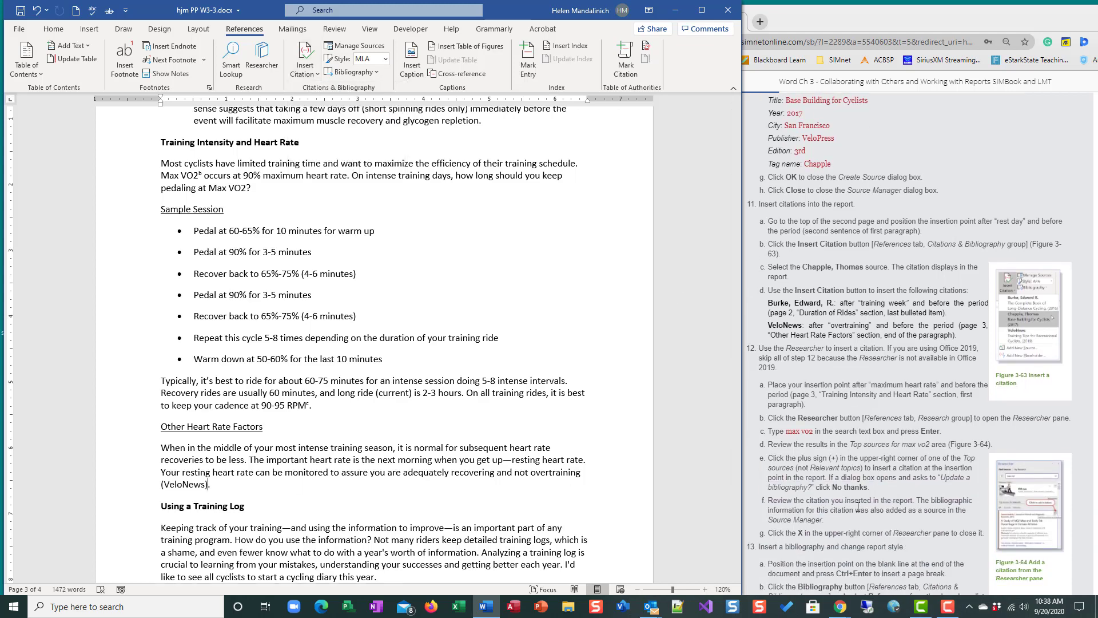
pyautogui.scroll(-4, 492, 343)
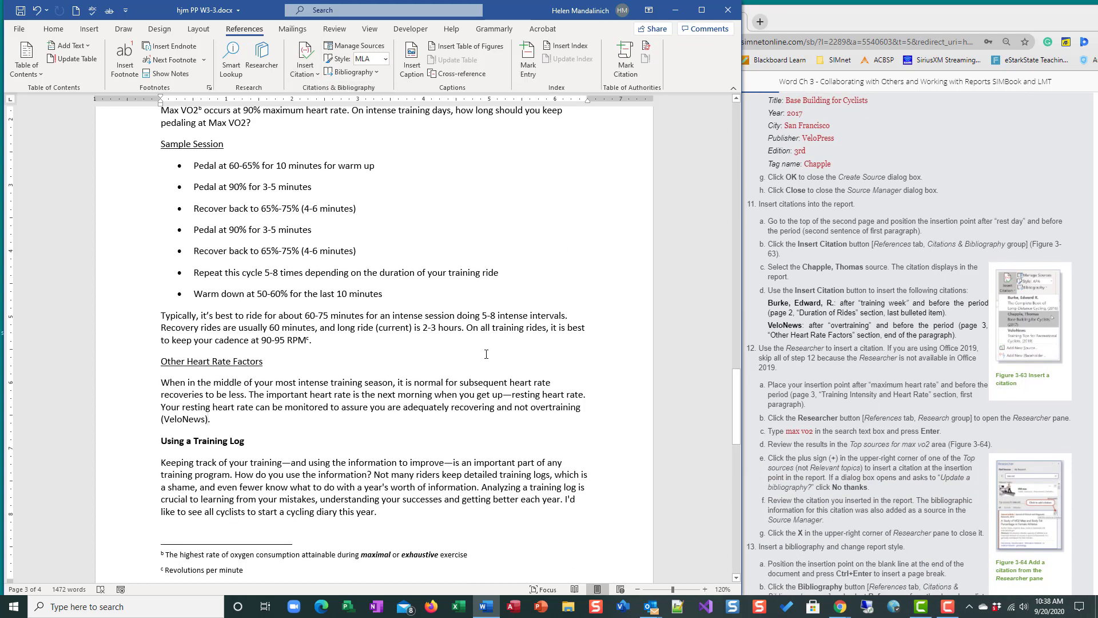
pyautogui.hotkey('ctrl', 's')
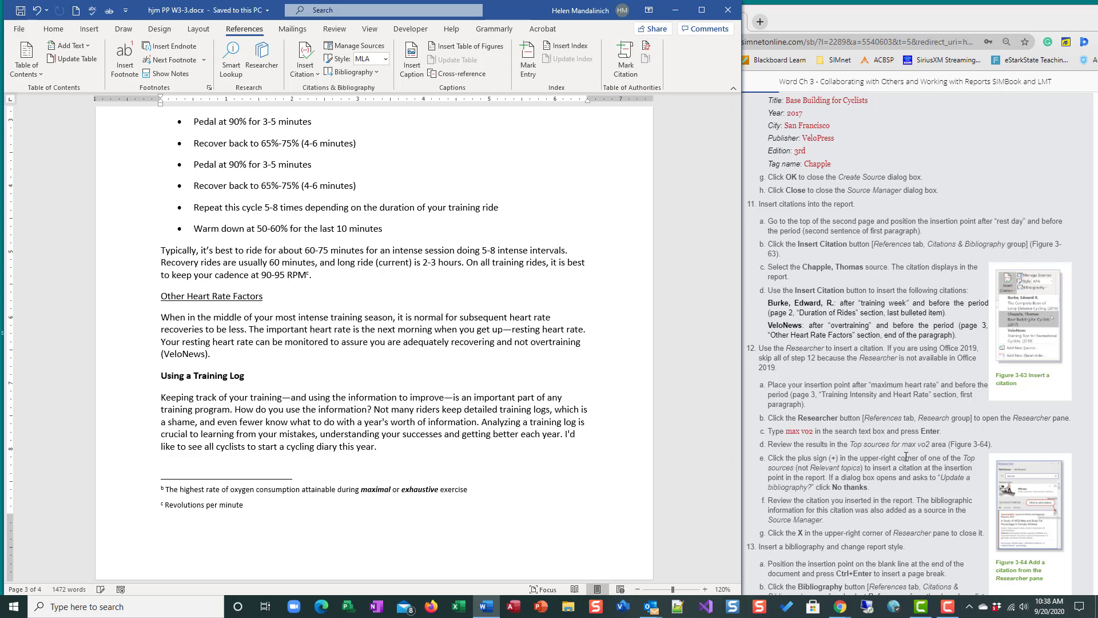
# - Insert a page break on the blank line at the end of the report
pyautogui.scroll(-3, 910, 428)
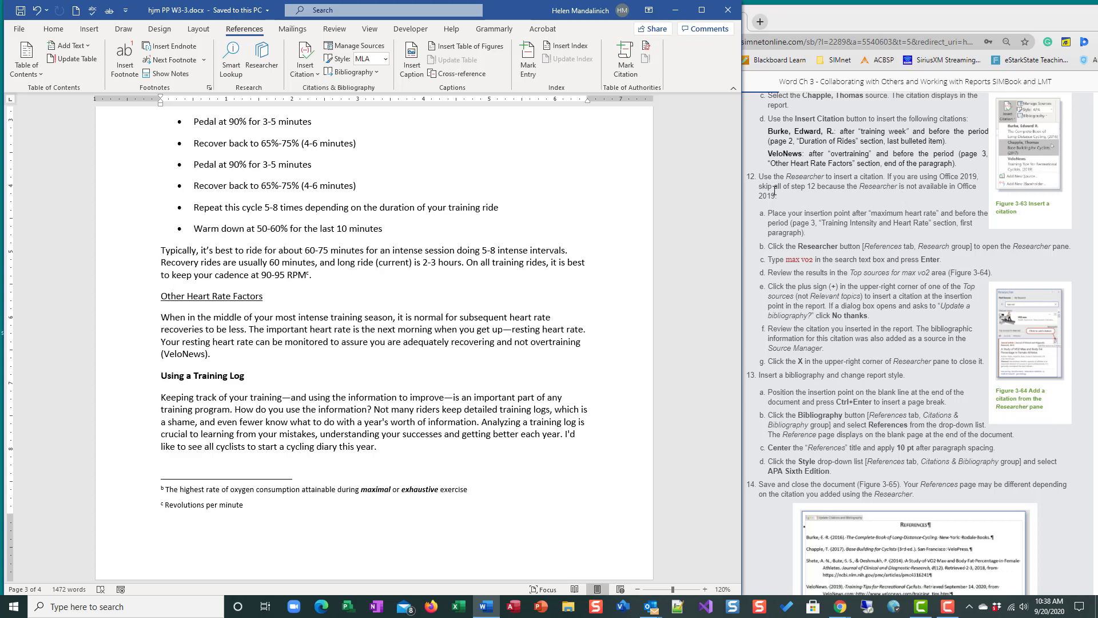
pyautogui.scroll(-2, 777, 377)
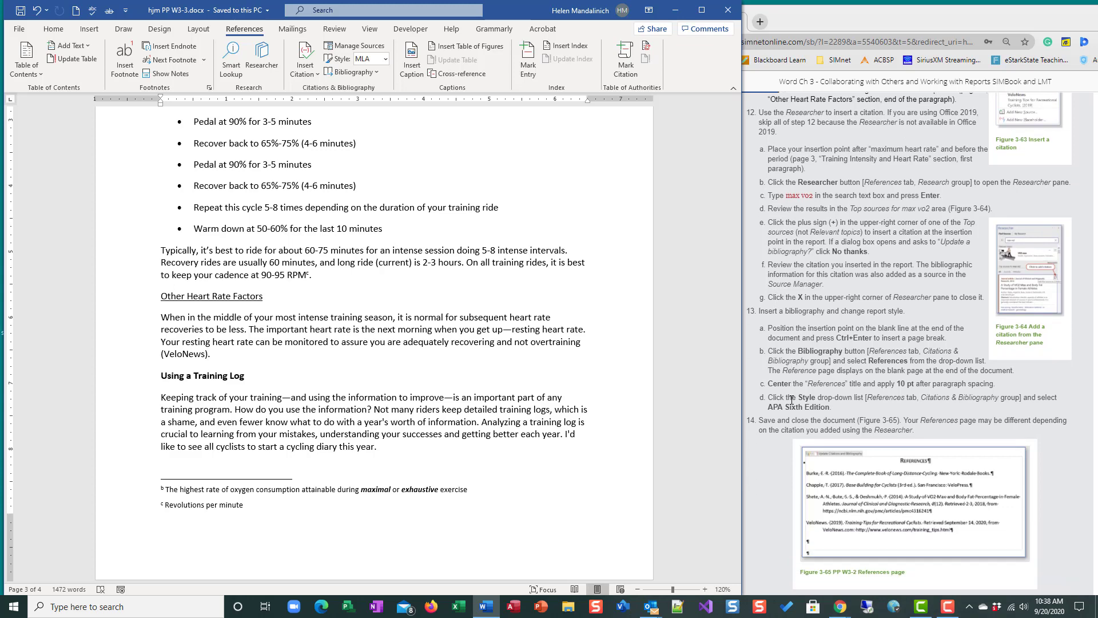
pyautogui.click(796, 297)
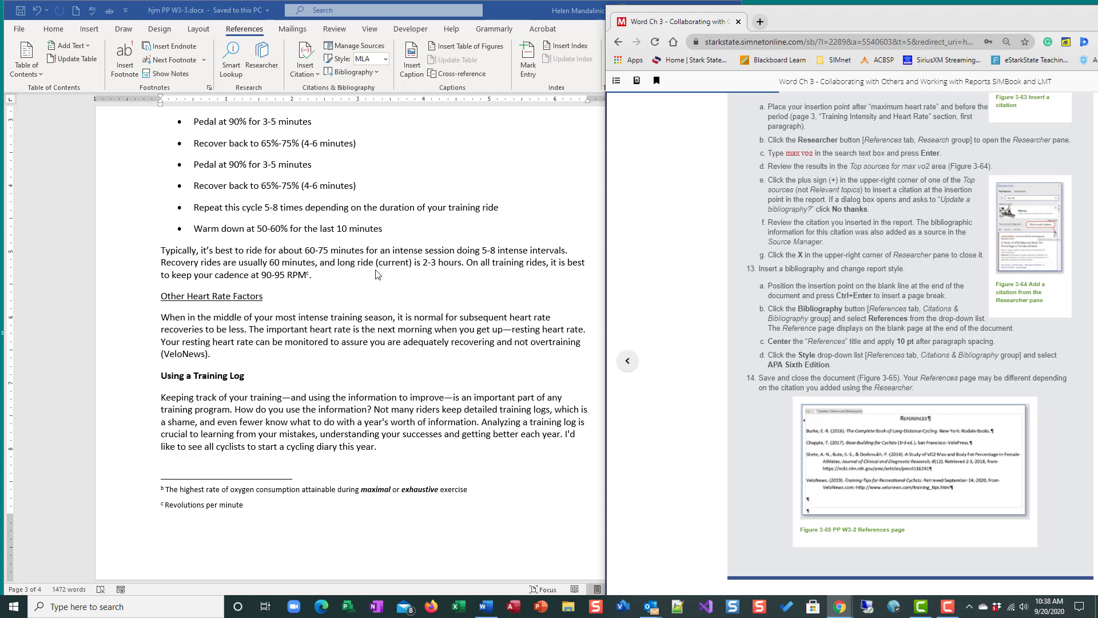
pyautogui.click(377, 362)
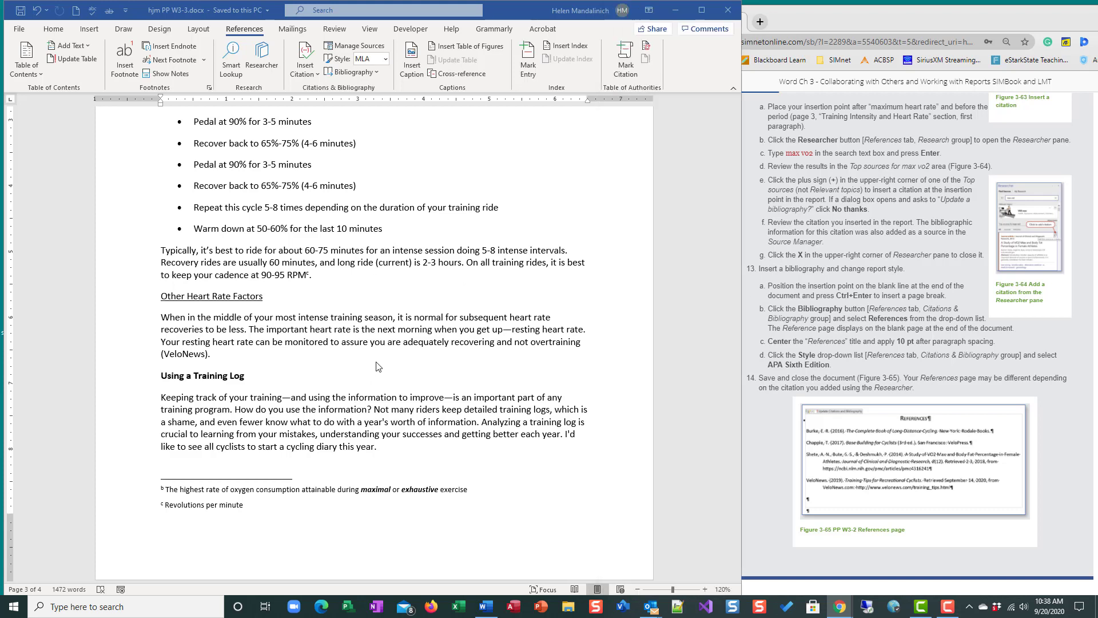
pyautogui.hotkey('ctrl', 'End')
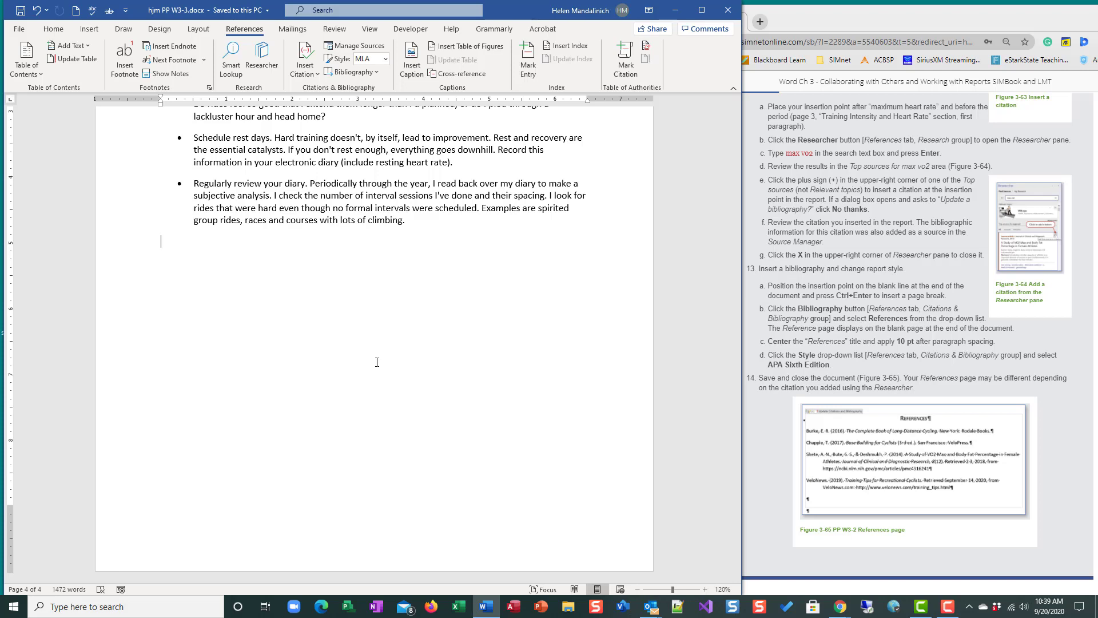
pyautogui.scroll(-3, 377, 362)
pyautogui.hotkey('ctrl', 'Return')
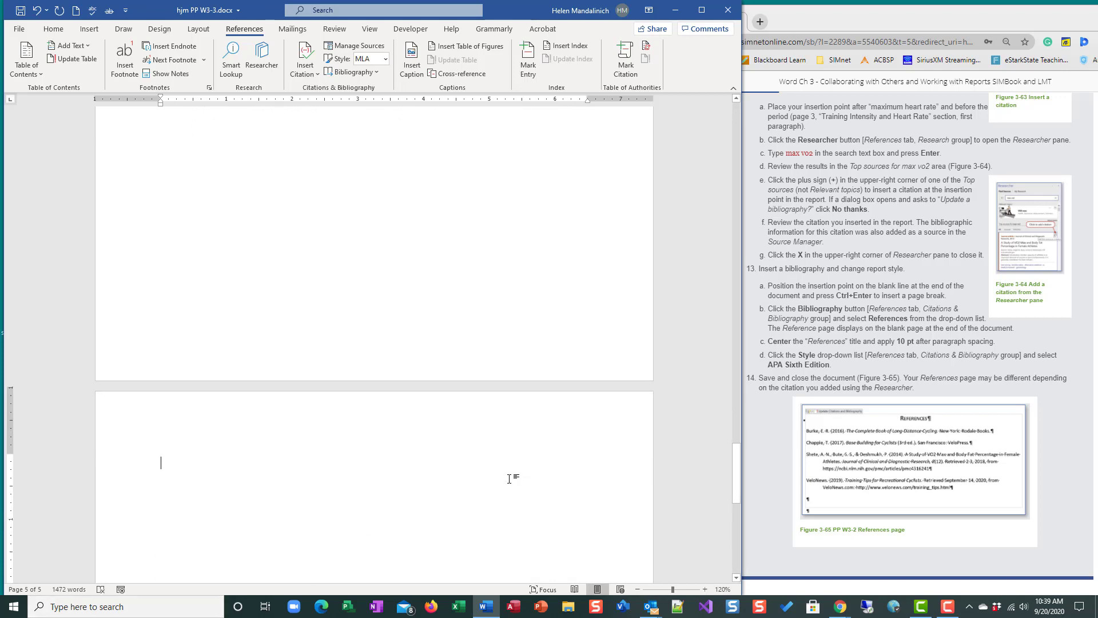
# - Insert the built-in References bibliography on the new blank last page
pyautogui.scroll(-5, 509, 479)
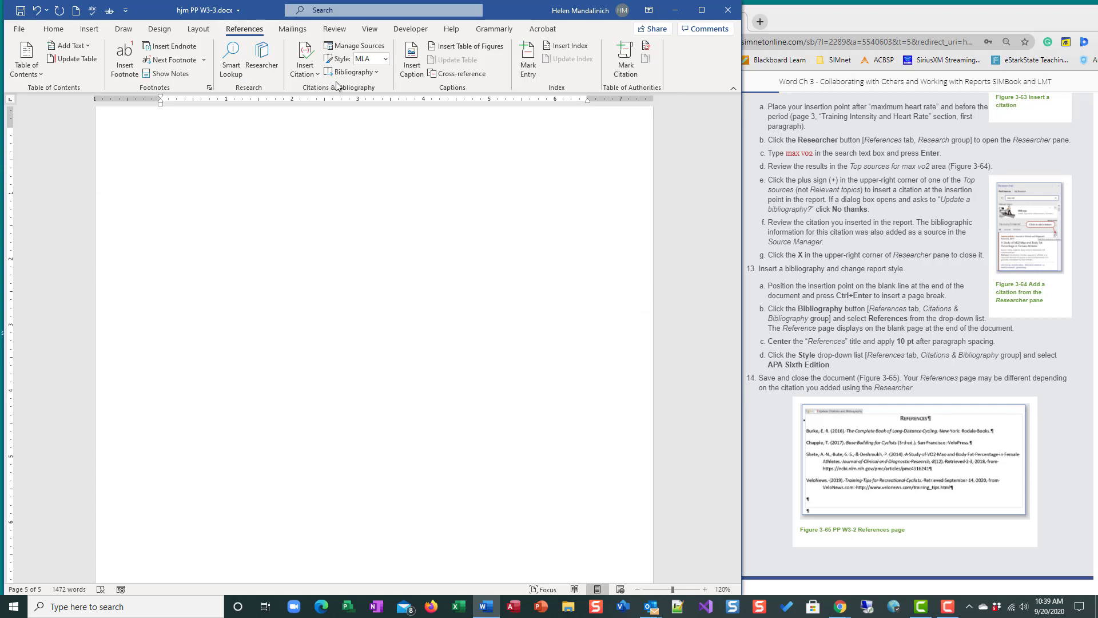
pyautogui.click(379, 72)
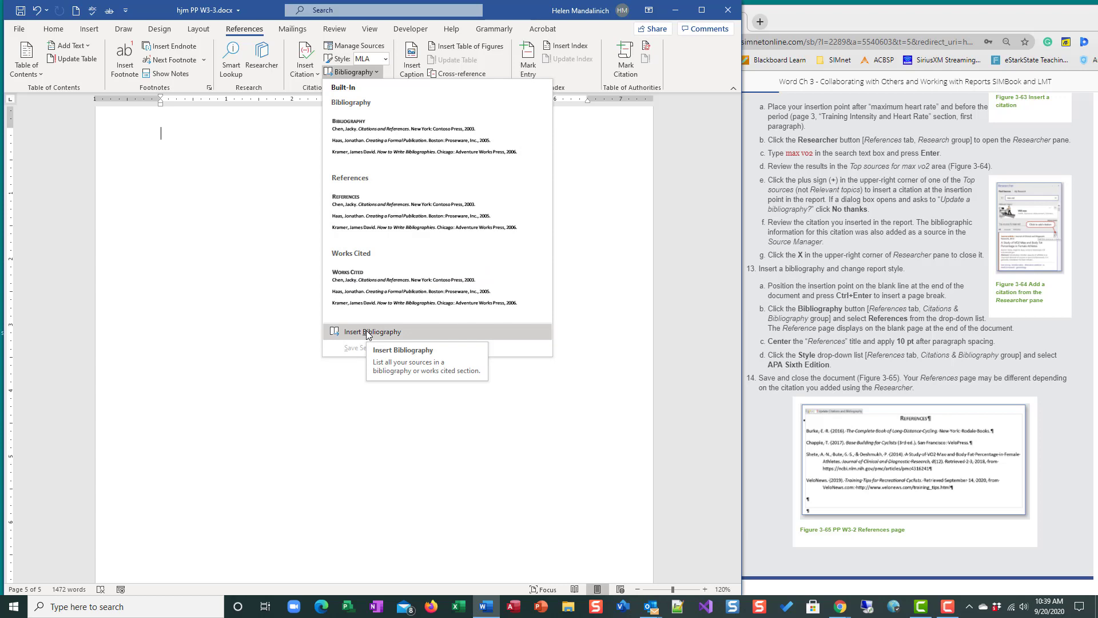
pyautogui.click(436, 209)
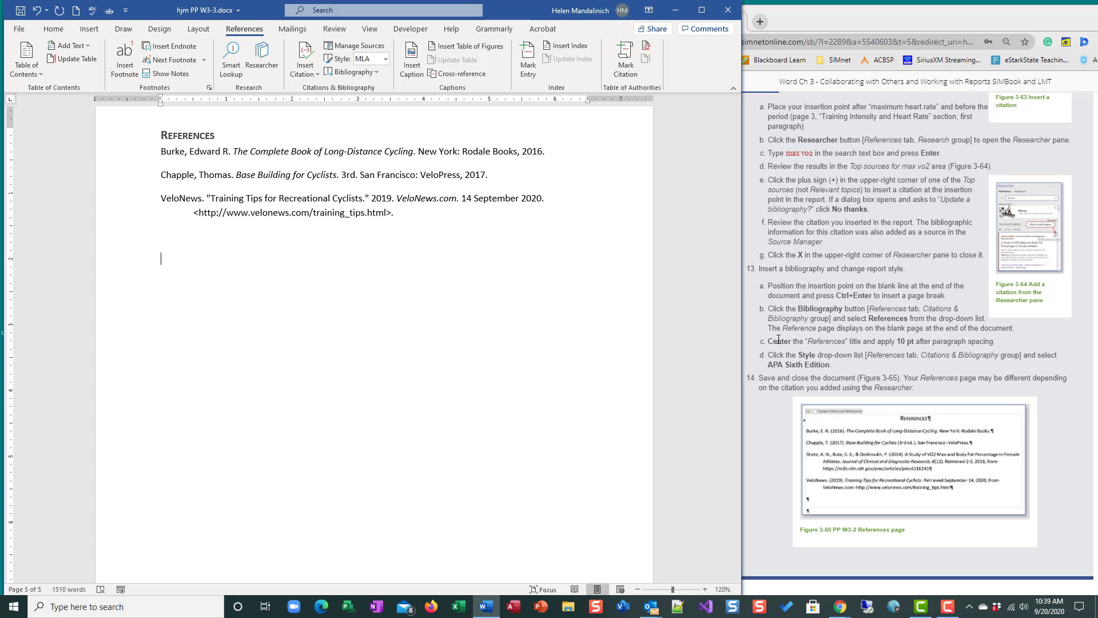
# - Center the "References" title and set its after paragraph spacing to 10 pt
pyautogui.doubleClick(203, 137)
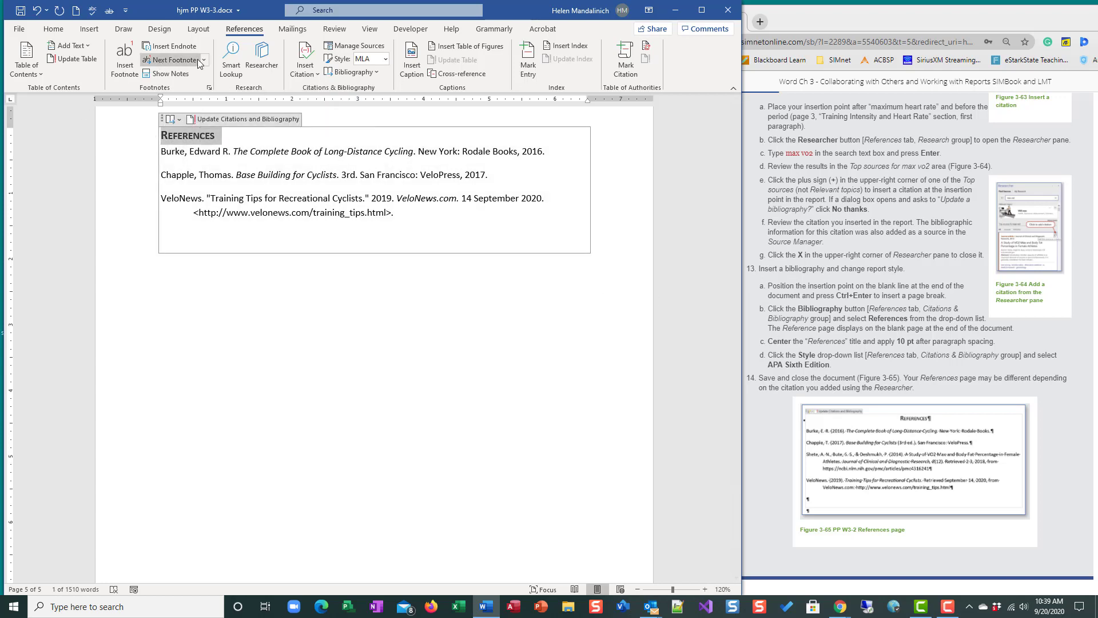
pyautogui.click(54, 29)
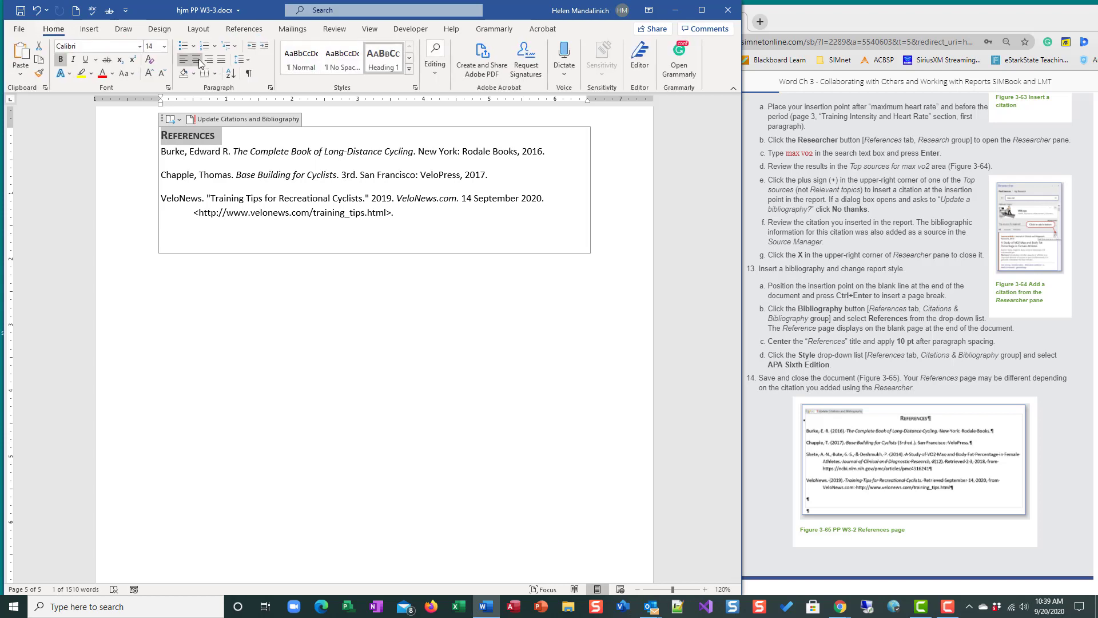
pyautogui.click(198, 60)
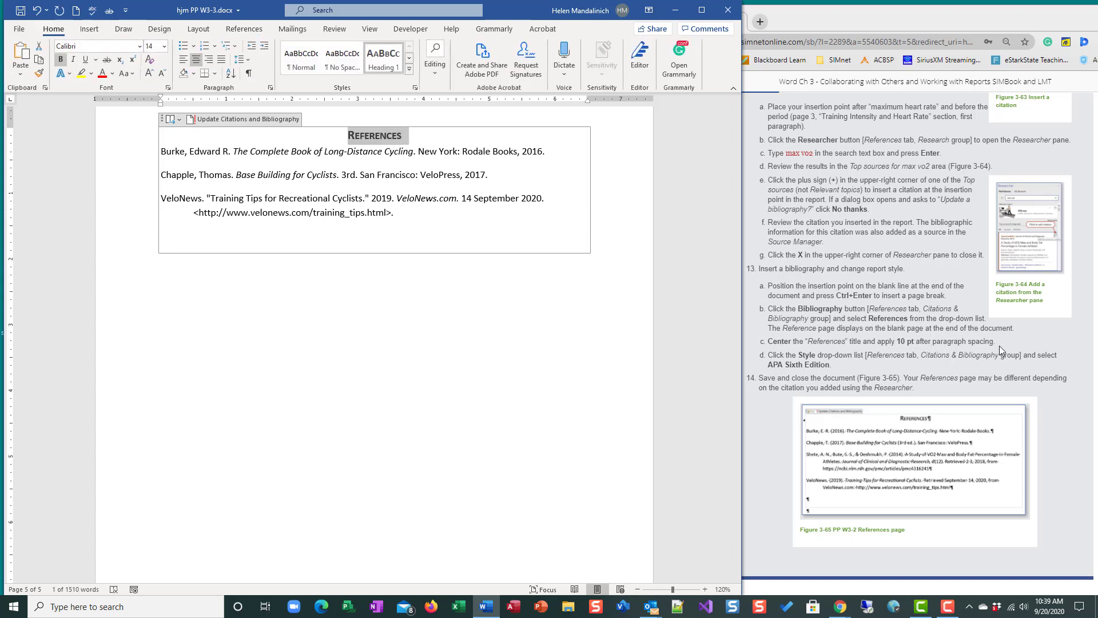
pyautogui.click(200, 29)
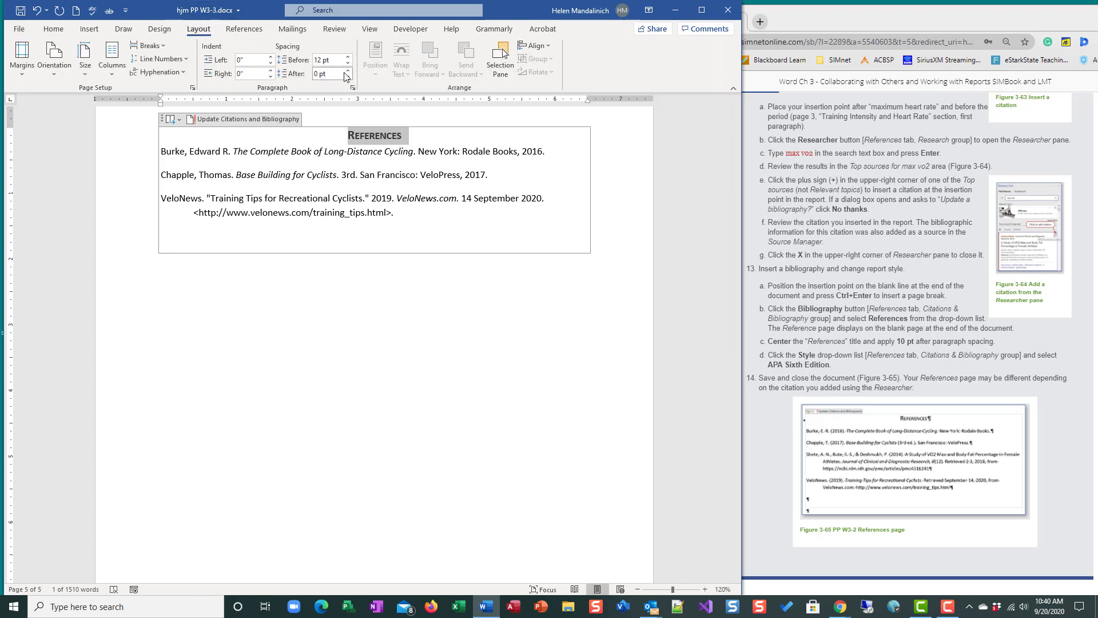
pyautogui.click(348, 71)
pyautogui.click(348, 71)
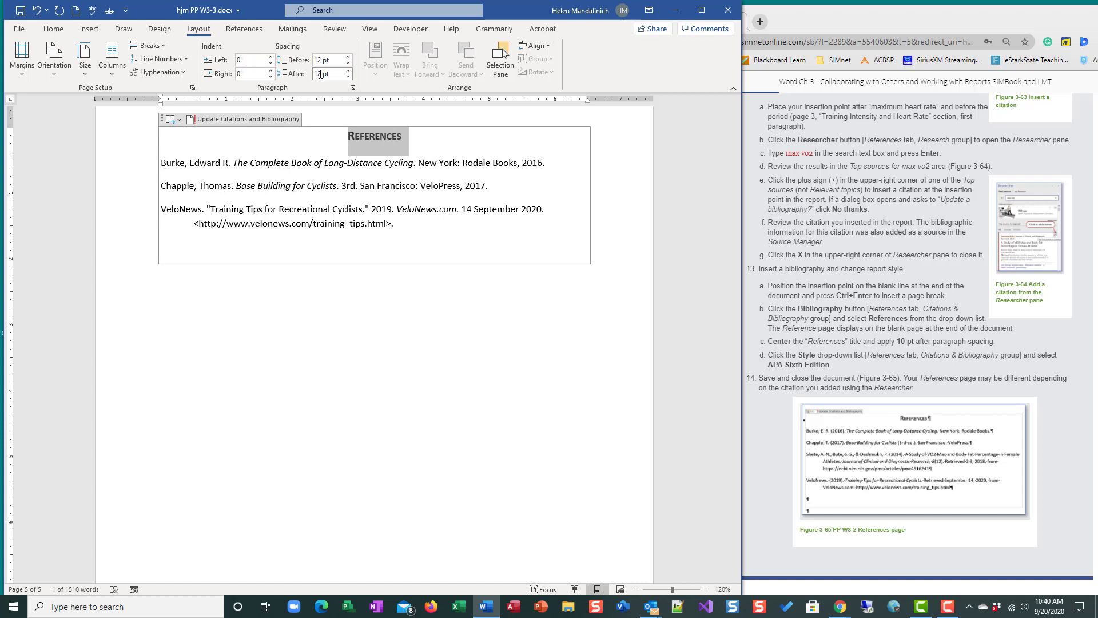
pyautogui.click(321, 73)
pyautogui.write('10')
pyautogui.press('Return')
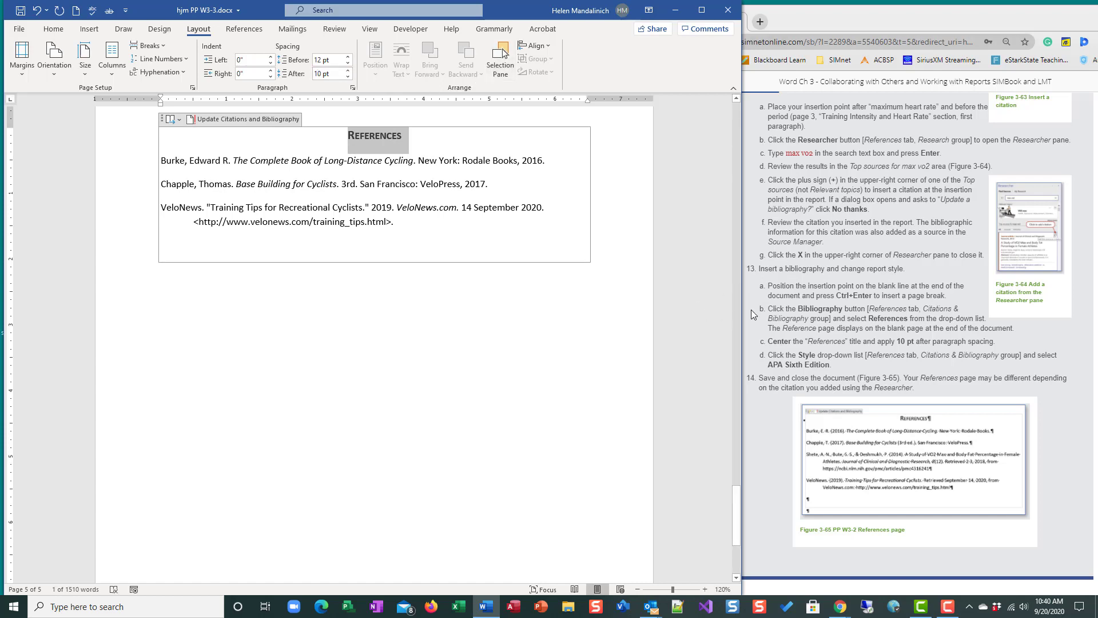
# - Change the citation and bibliography style to APA Sixth Edition and save the document
pyautogui.click(807, 358)
pyautogui.click(19, 8)
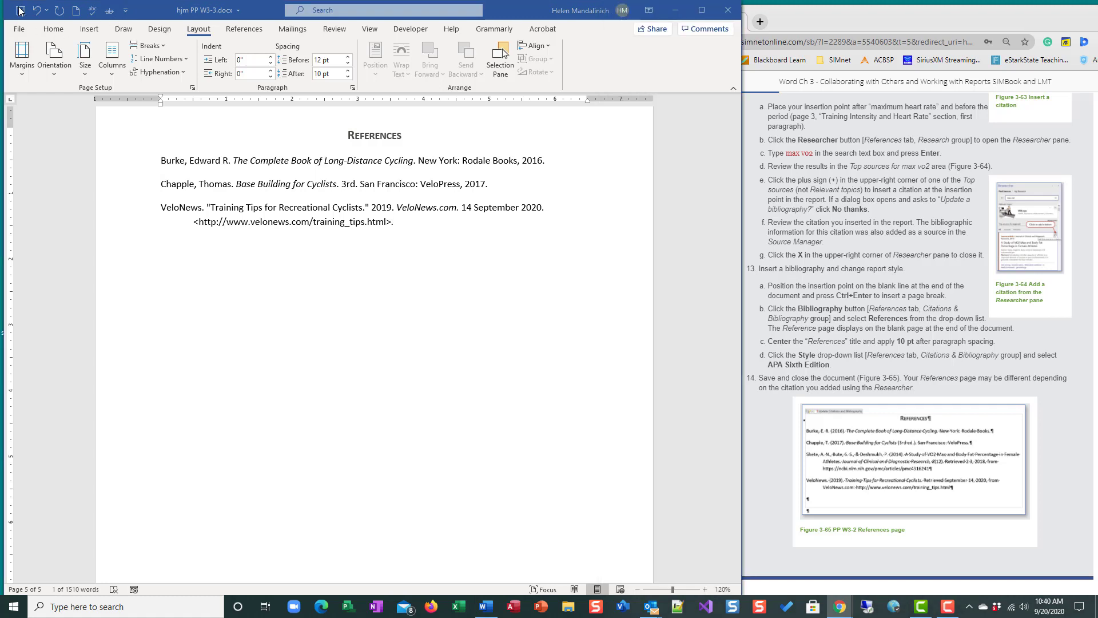
pyautogui.click(866, 365)
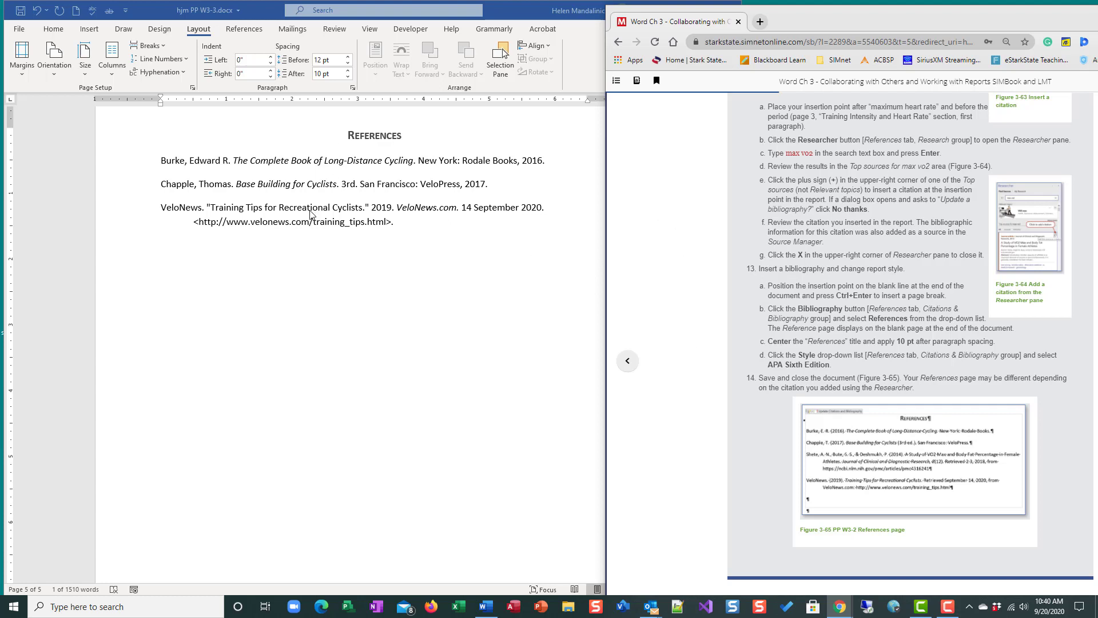
pyautogui.click(253, 28)
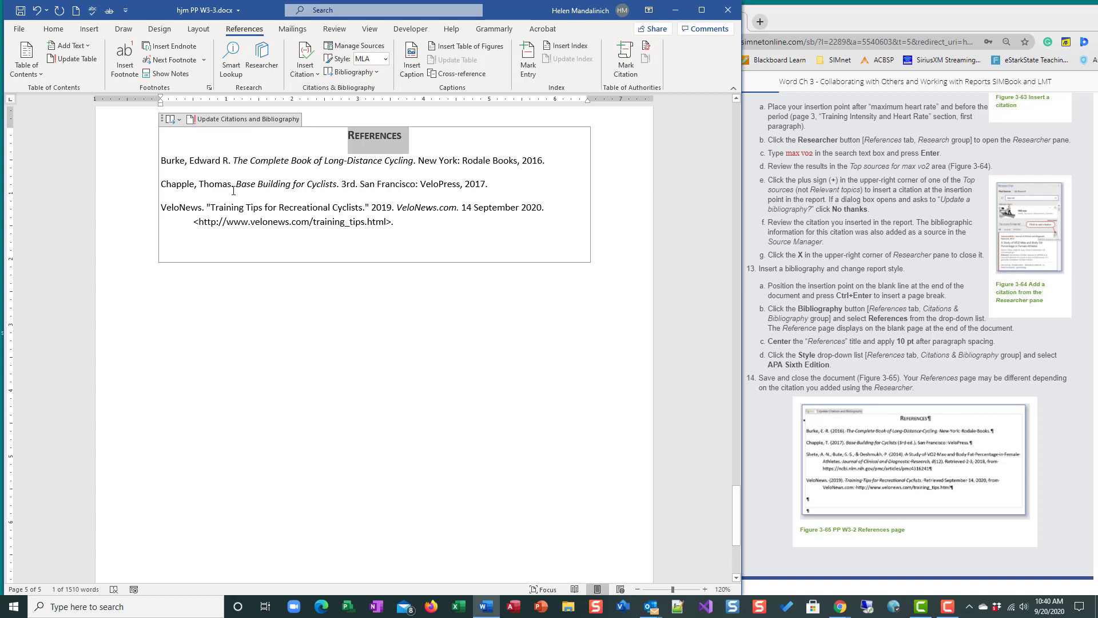
pyautogui.click(386, 59)
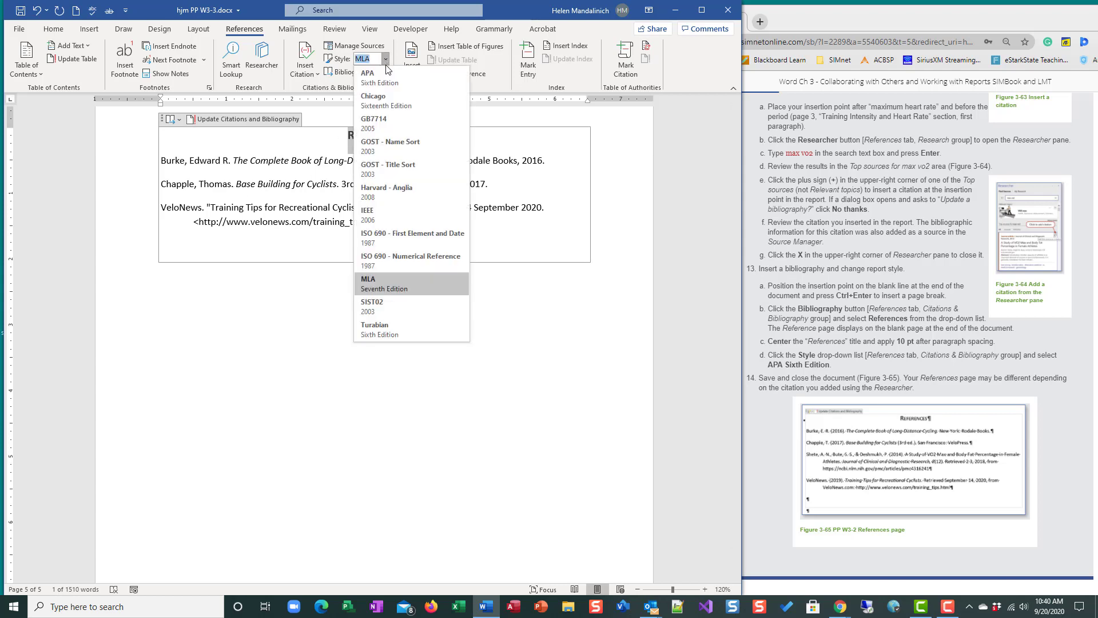
pyautogui.click(387, 83)
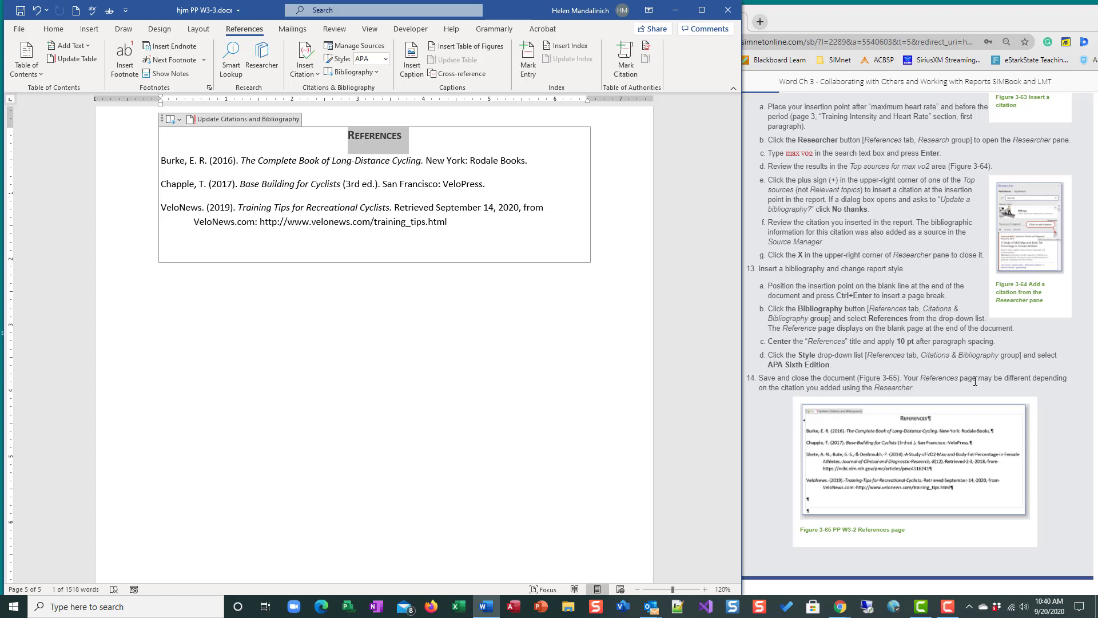
pyautogui.click(25, 16)
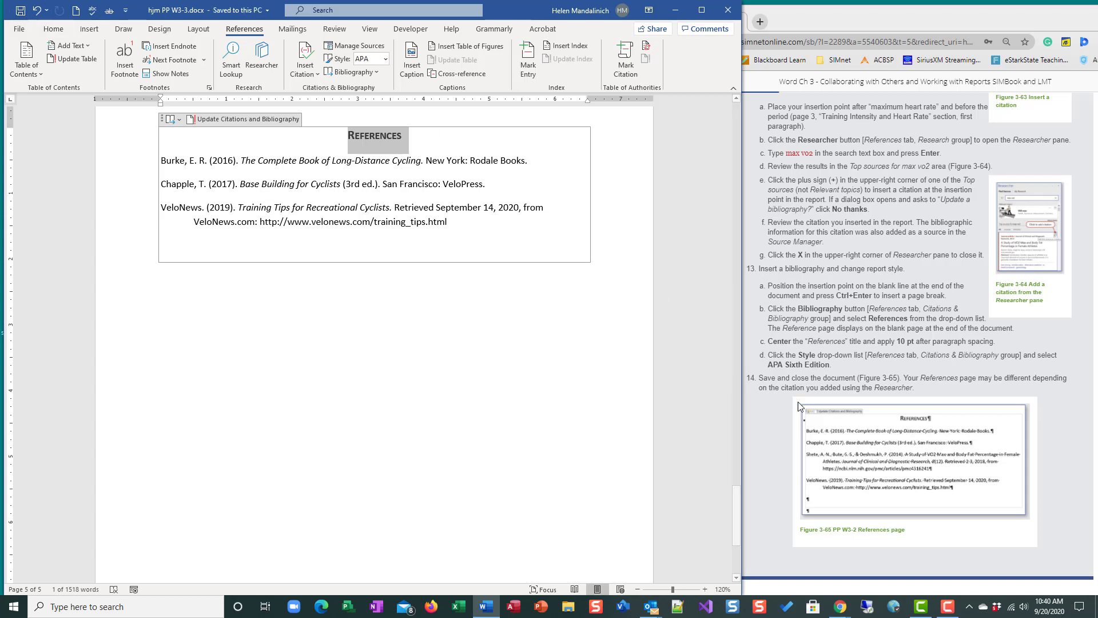